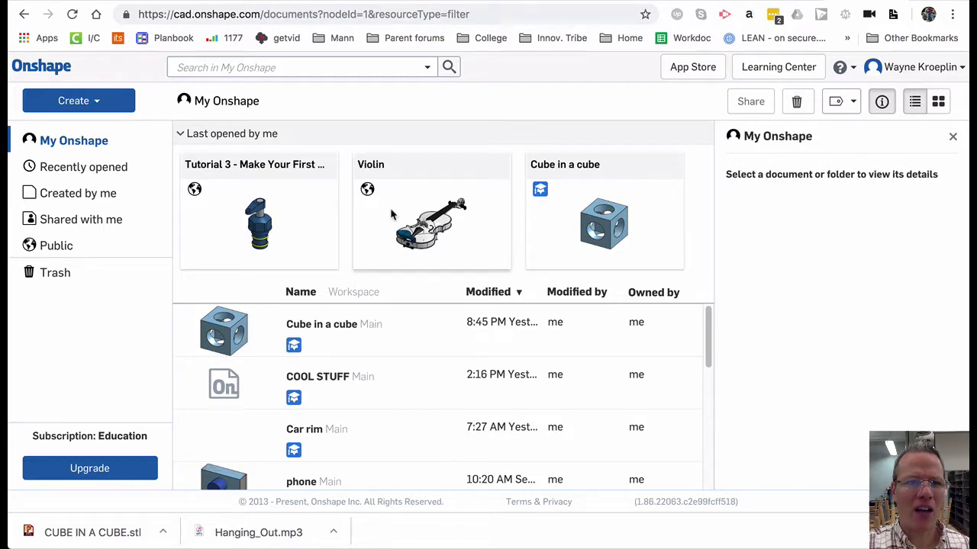
# Create a new Onshape document named 'First 3D'
pyautogui.click(97, 104)
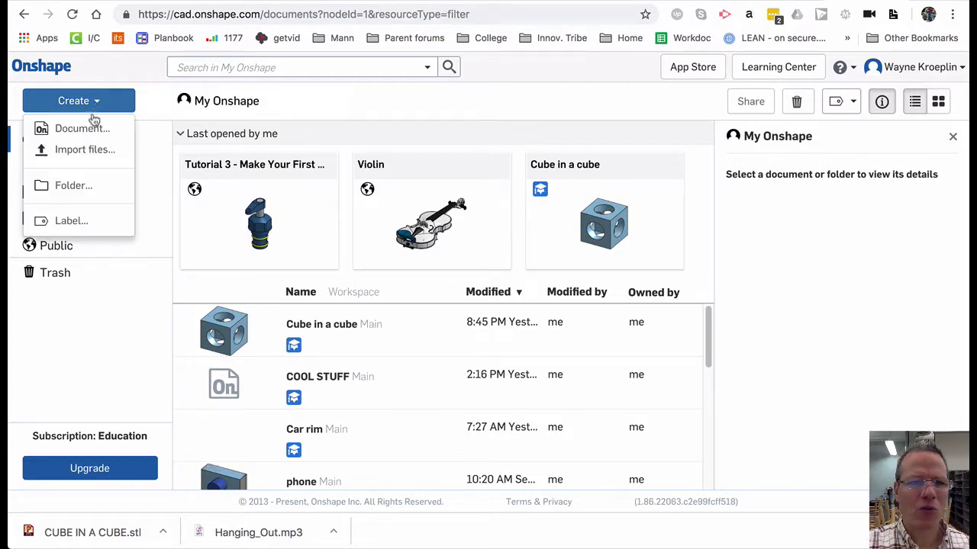
pyautogui.click(90, 128)
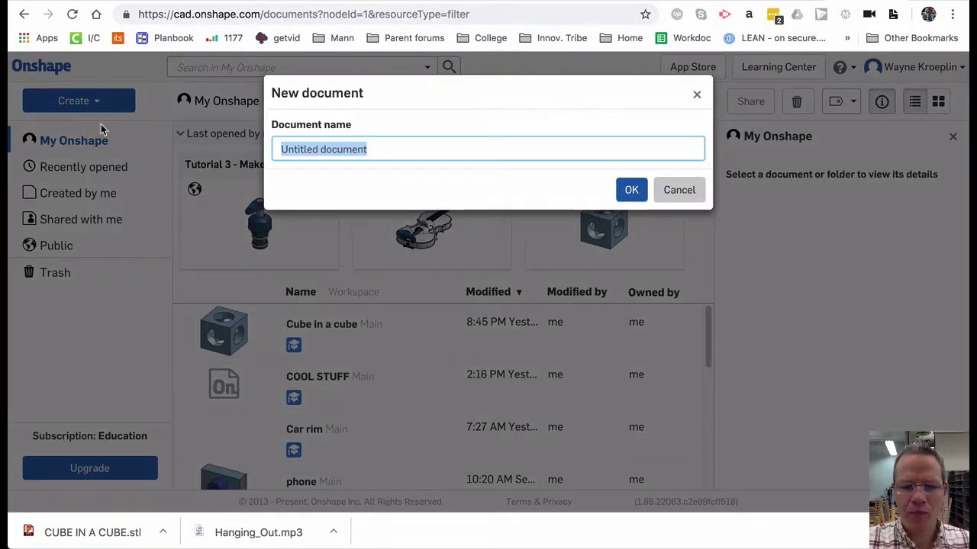
pyautogui.write('First 3D')
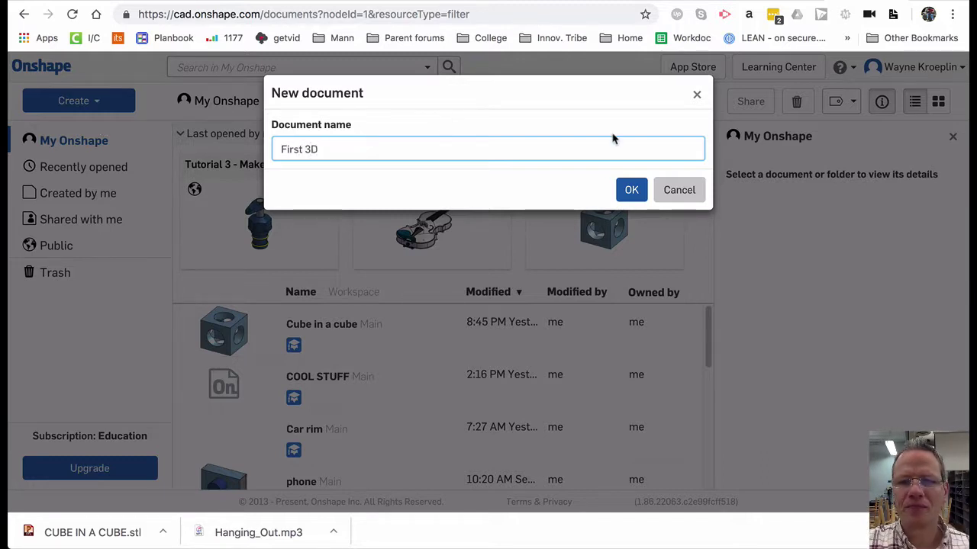
pyautogui.click(632, 190)
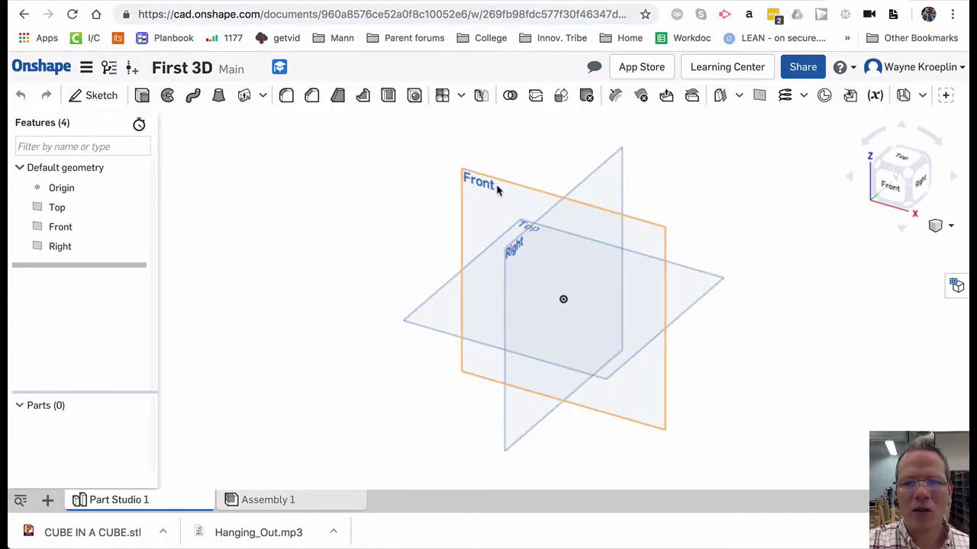
# Start a sketch on the Front plane, view it face-on and hide the default planes
pyautogui.click(497, 189)
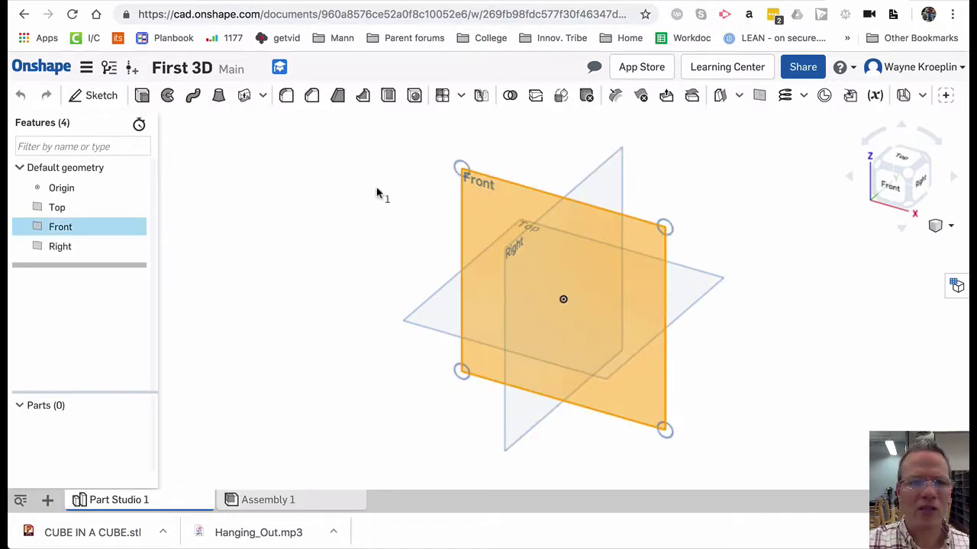
pyautogui.click(272, 183)
pyautogui.click(100, 107)
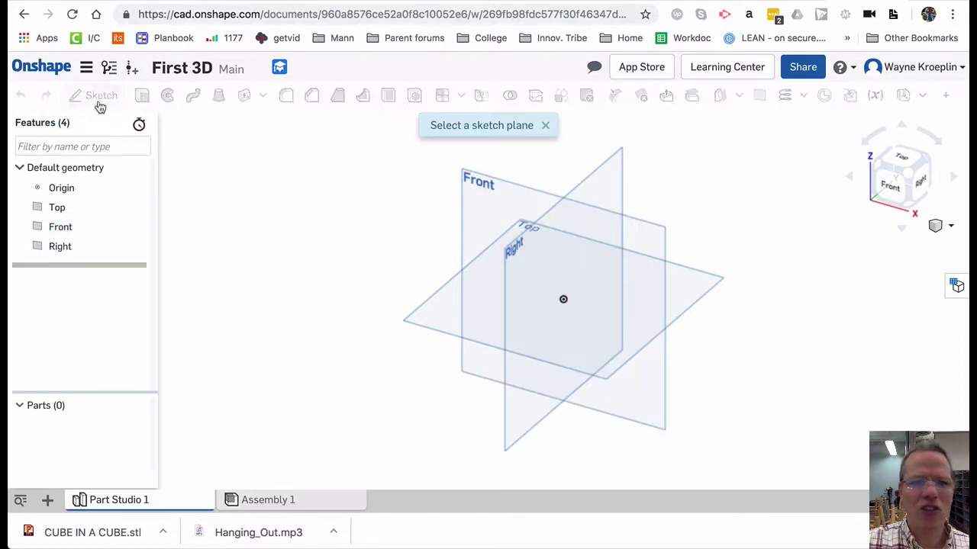
pyautogui.click(507, 195)
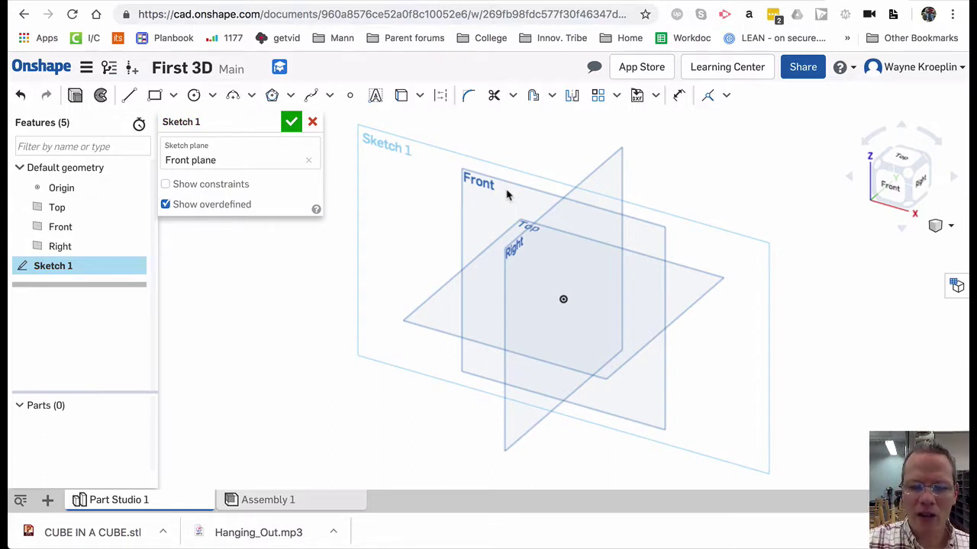
pyautogui.press('n')
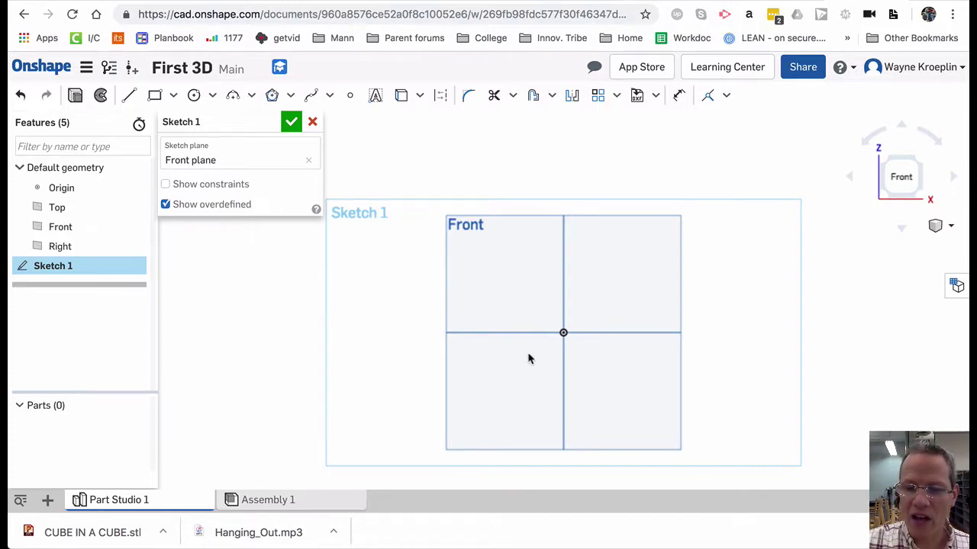
pyautogui.press('p')
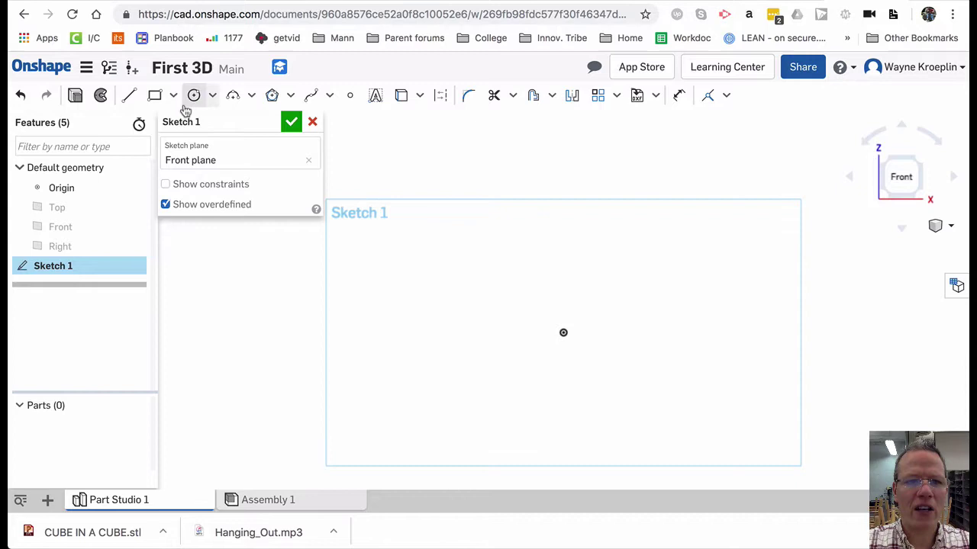
# Draw a closed seven-sided line profile with a pointed wing on its right side
pyautogui.click(129, 94)
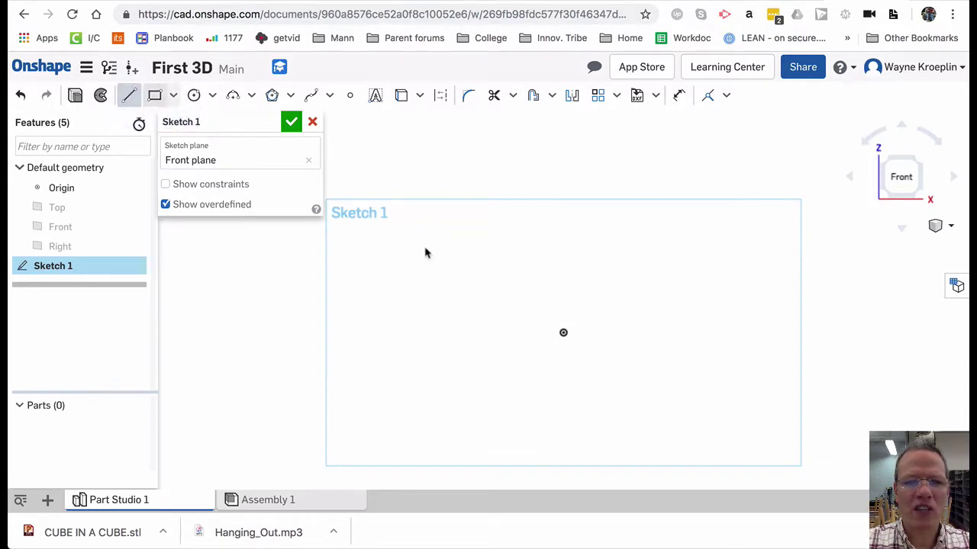
pyautogui.click(441, 258)
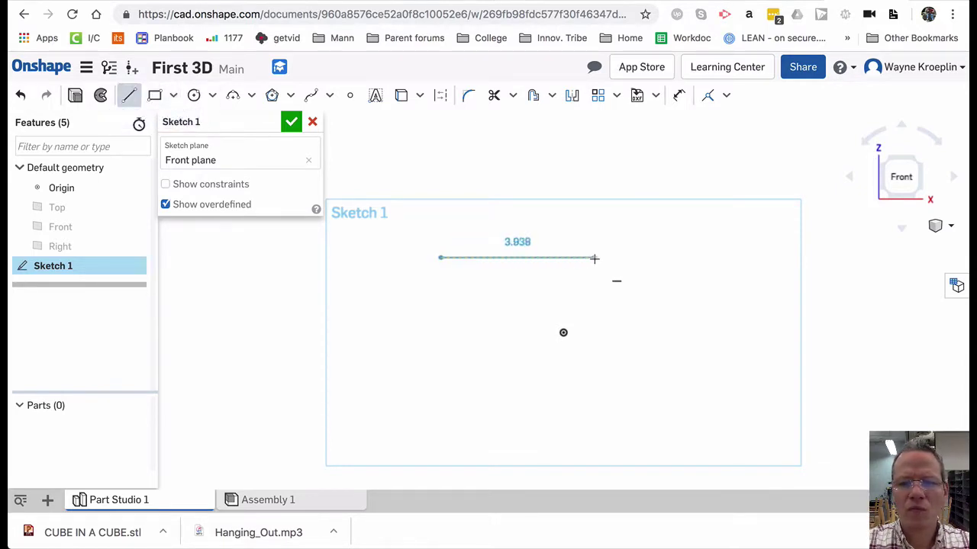
pyautogui.click(595, 258)
pyautogui.click(595, 310)
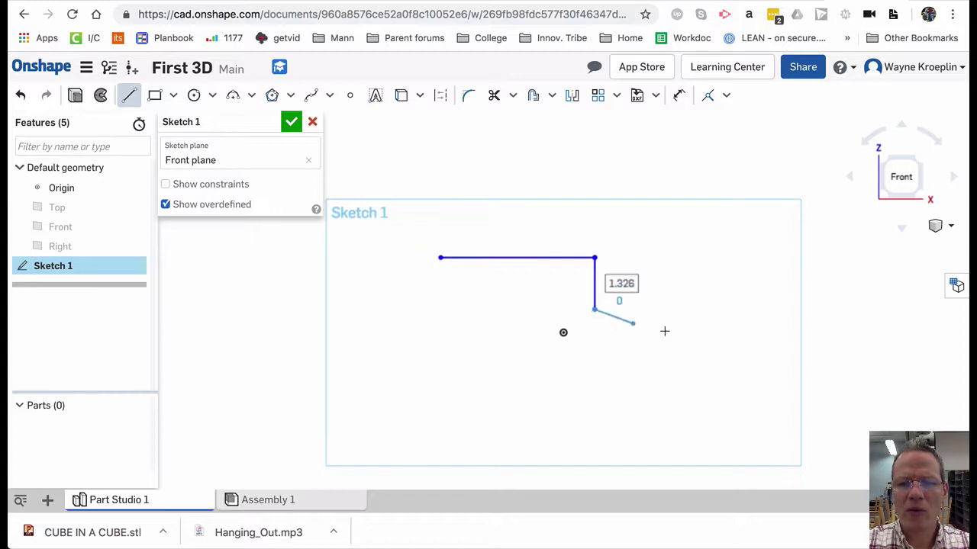
pyautogui.click(679, 322)
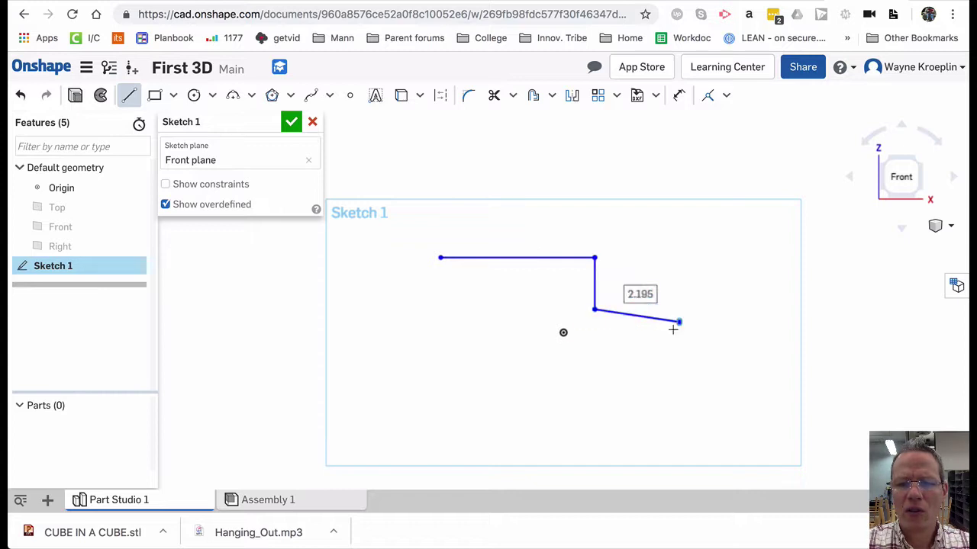
pyautogui.click(595, 353)
pyautogui.click(593, 397)
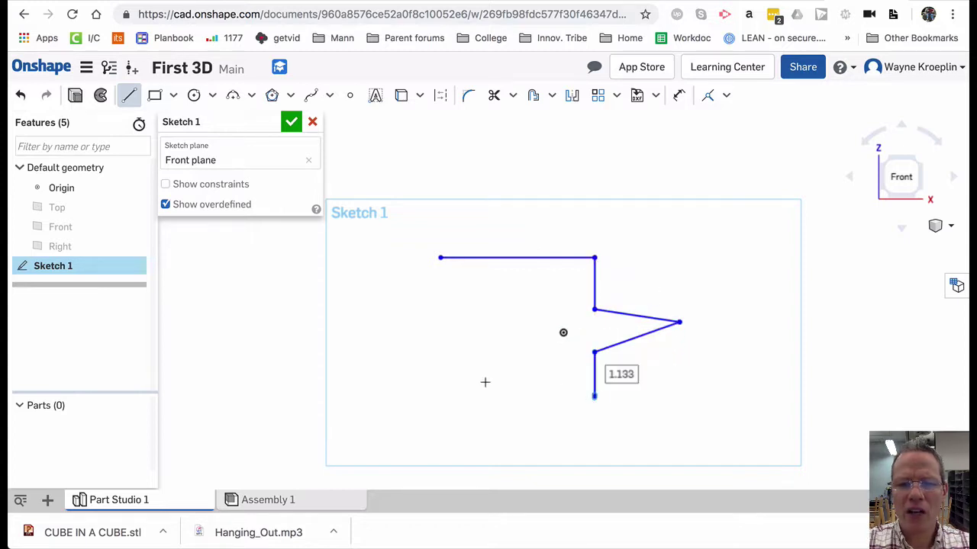
pyautogui.click(473, 396)
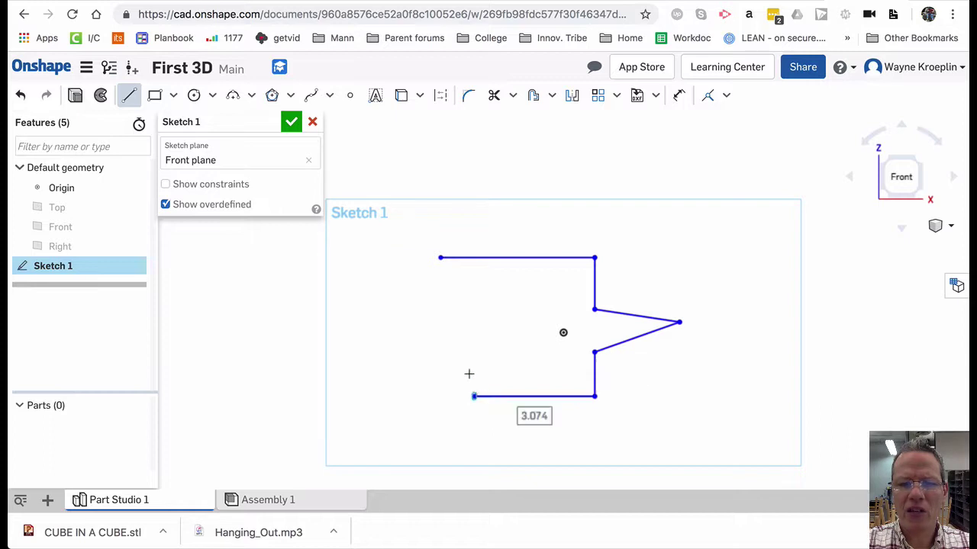
pyautogui.click(440, 259)
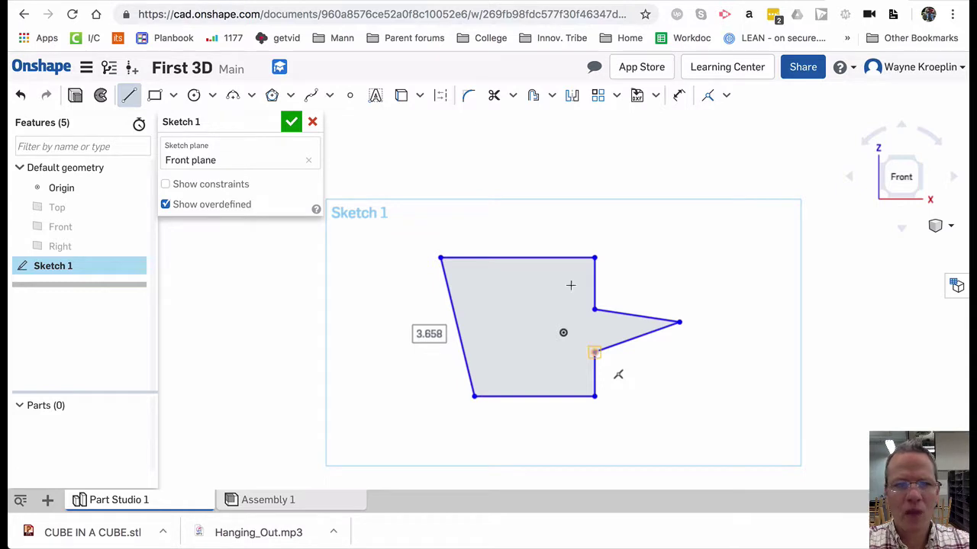
# Cut off the profile's top-left corner with a slanted line and trim the leftover stubs
pyautogui.moveTo(485, 219); pyautogui.dragTo(422, 342)
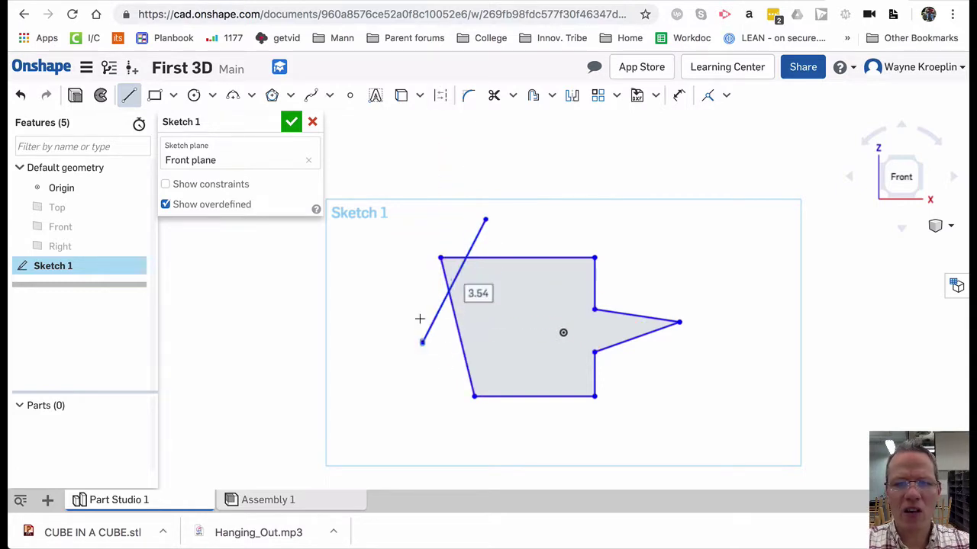
pyautogui.click(494, 94)
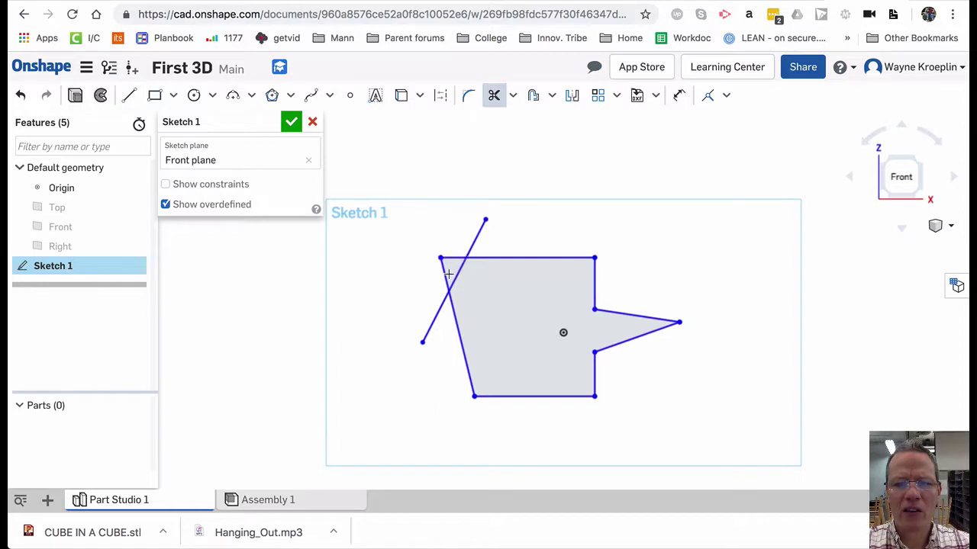
pyautogui.click(455, 258)
pyautogui.click(445, 276)
pyautogui.click(476, 239)
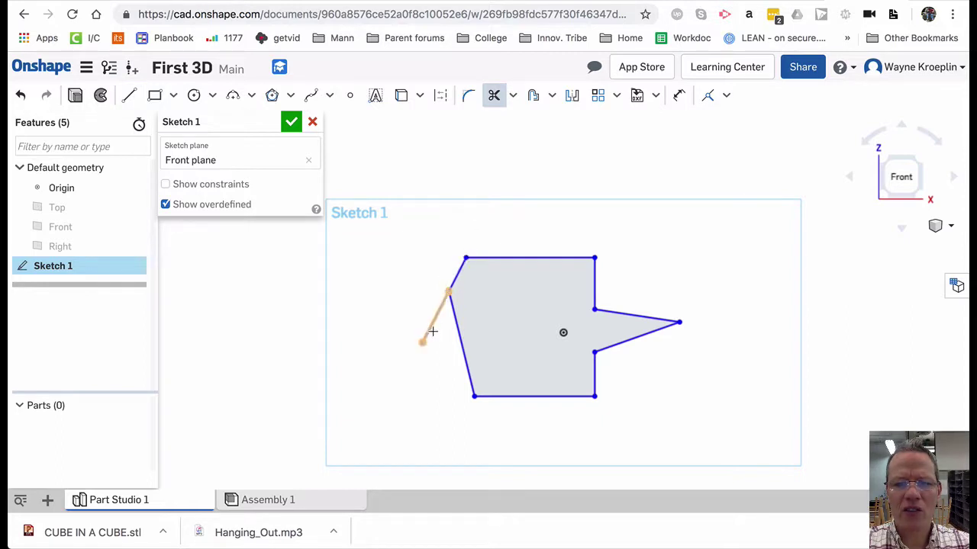
pyautogui.click(432, 326)
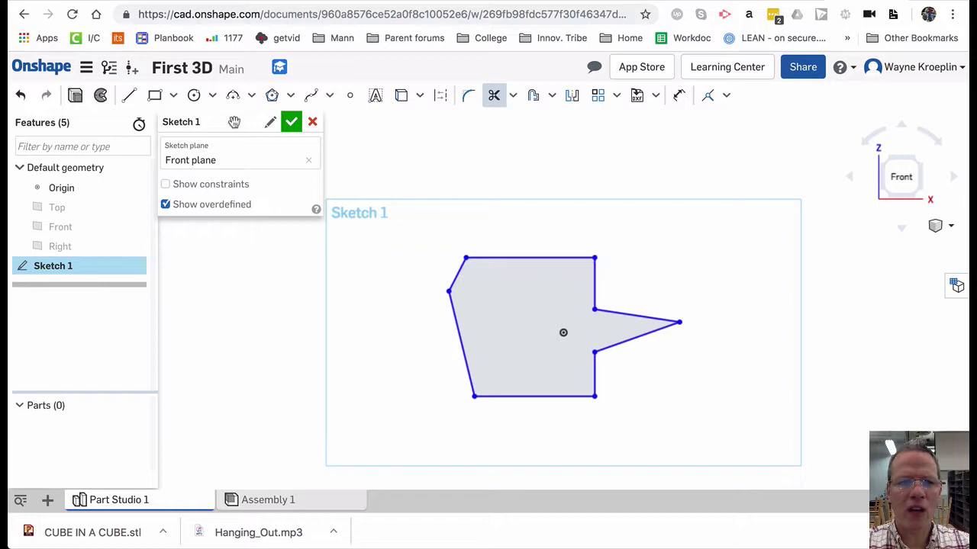
# Draw a 1.506-diameter circle on the top edge and trim it into a semicircular notch
pyautogui.click(195, 97)
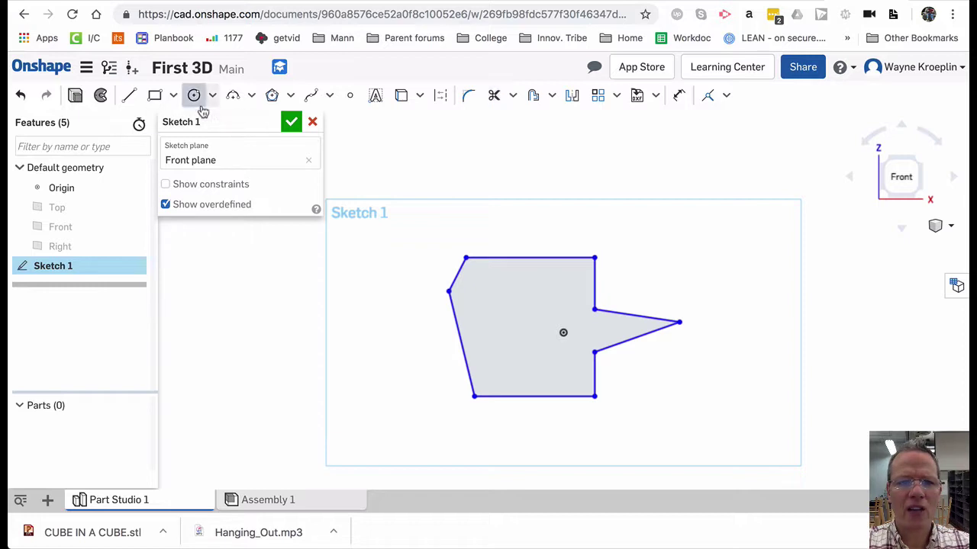
pyautogui.click(522, 248)
pyautogui.click(525, 278)
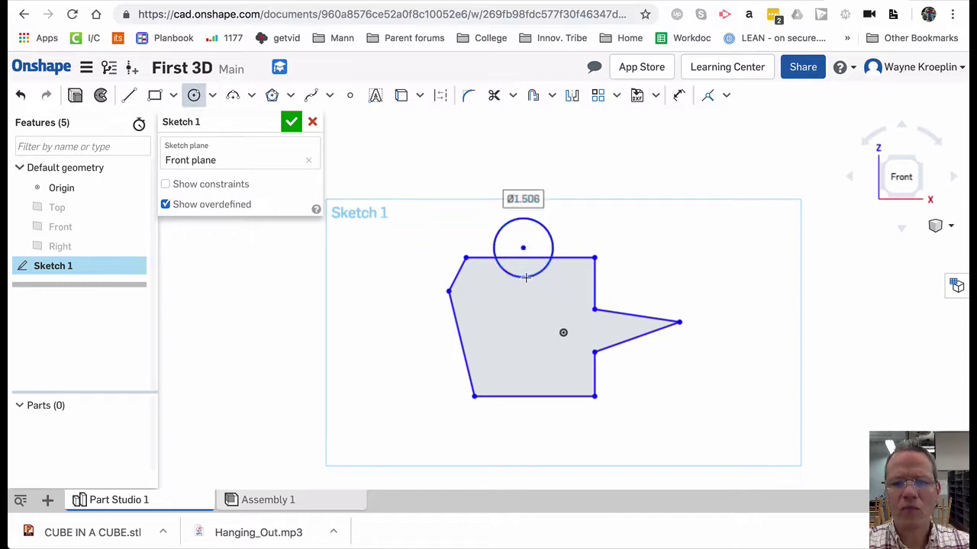
pyautogui.click(495, 97)
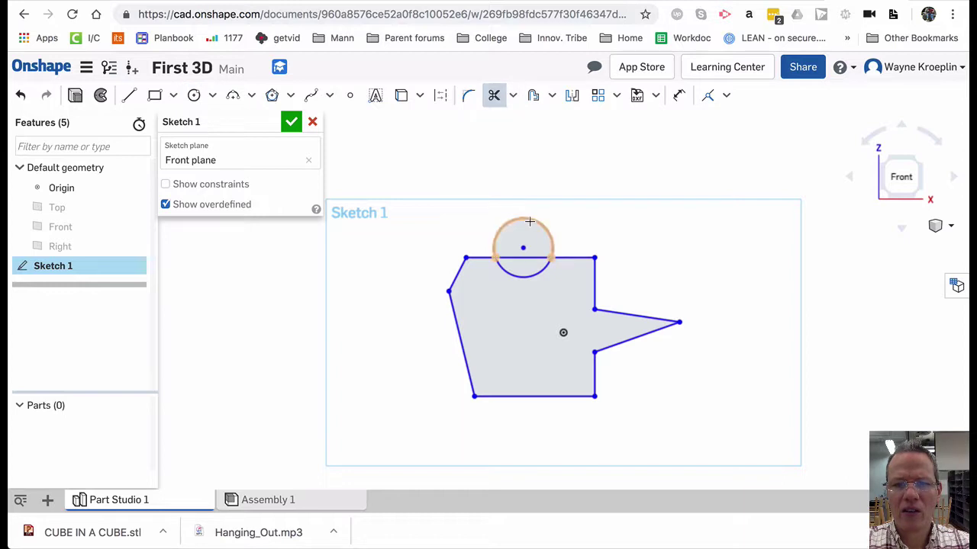
pyautogui.click(528, 242)
pyautogui.click(526, 257)
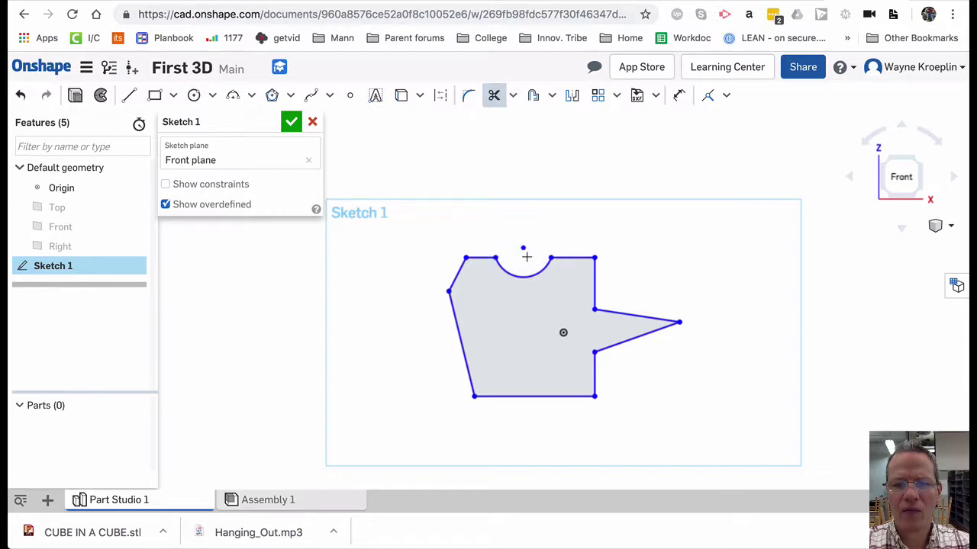
# Accept Sketch 1 and orbit to view the notched profile at an angle
pyautogui.click(291, 122)
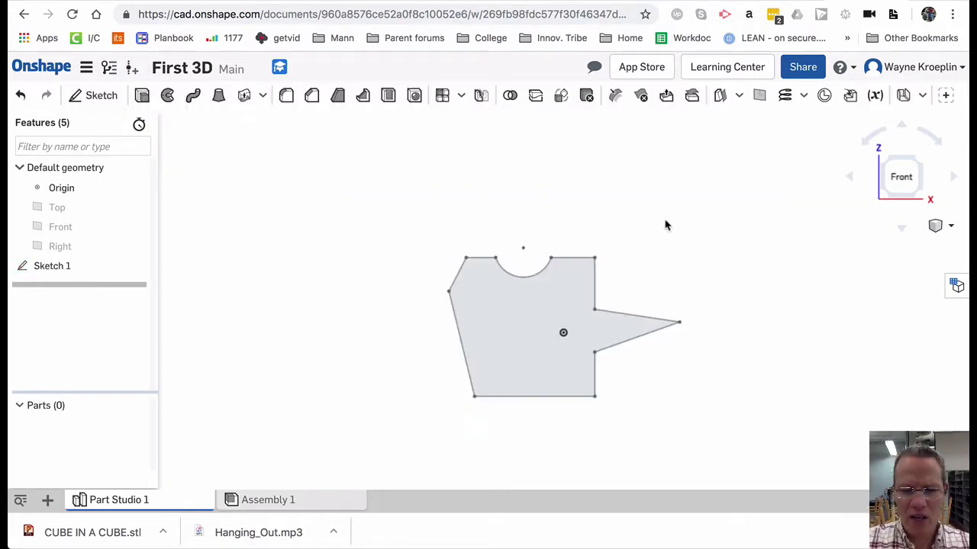
pyautogui.moveTo(673, 228)
pyautogui.mouseDown(button='right')
pyautogui.moveTo(643, 163)
pyautogui.moveTo(627, 159)
pyautogui.moveTo(663, 193)
pyautogui.moveTo(692, 261)
pyautogui.moveTo(651, 297)
pyautogui.moveTo(628, 257)
pyautogui.moveTo(652, 210)
pyautogui.moveTo(580, 164)
pyautogui.moveTo(560, 168)
pyautogui.moveTo(569, 219)
pyautogui.moveTo(597, 236)
pyautogui.moveTo(602, 259)
pyautogui.moveTo(577, 217)
pyautogui.moveTo(579, 270)
pyautogui.moveTo(556, 203)
pyautogui.moveTo(564, 224)
pyautogui.mouseUp(button='right')
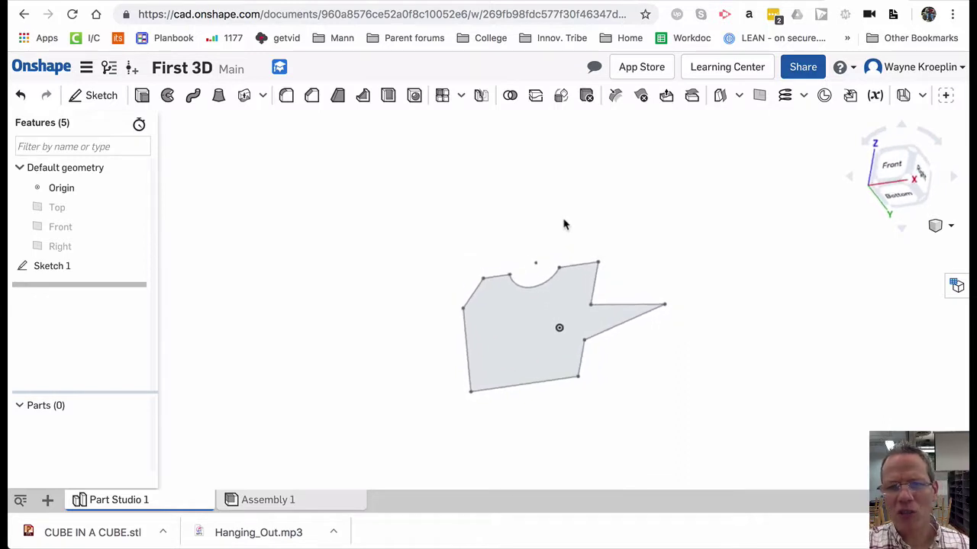
# Extrude the sketch profile region into a solid block 1.5 in deep
pyautogui.click(143, 97)
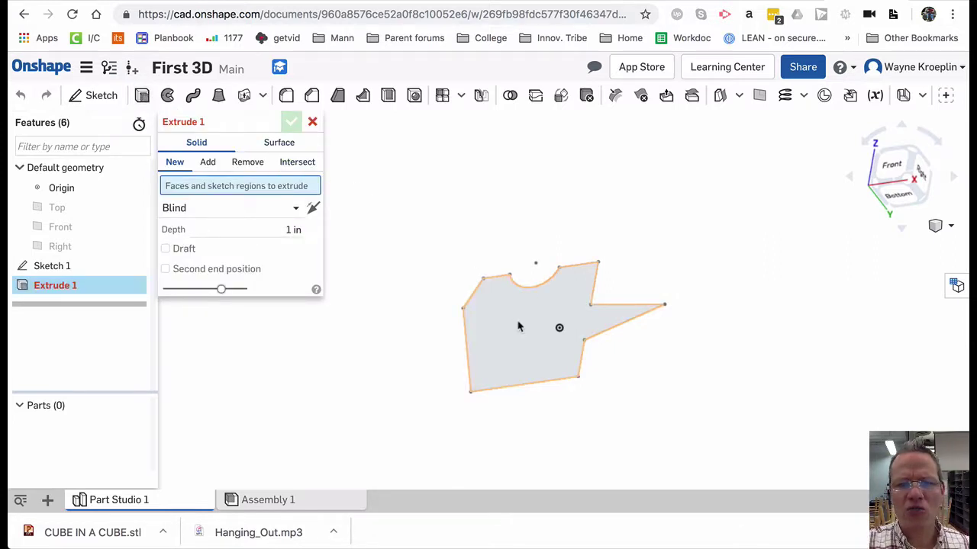
pyautogui.click(518, 327)
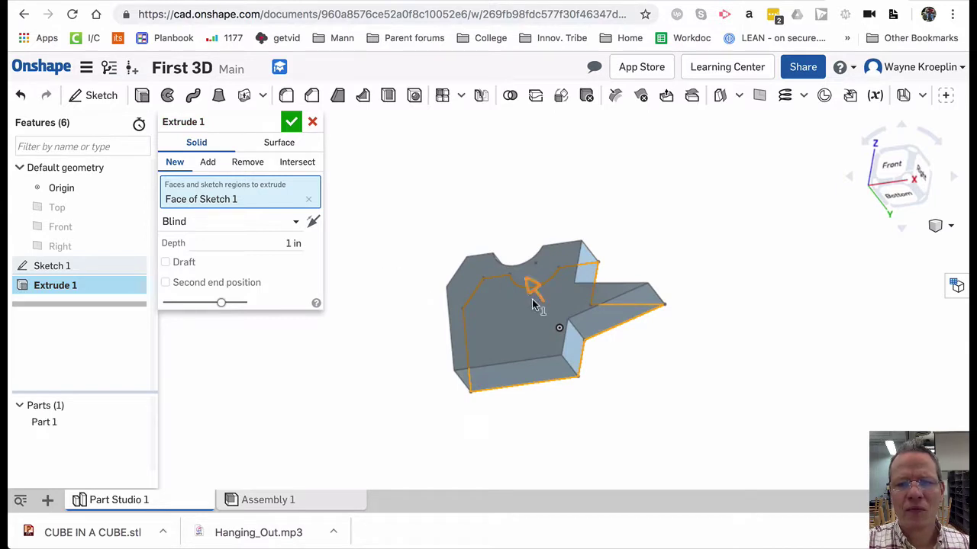
pyautogui.moveTo(532, 291); pyautogui.dragTo(521, 267)
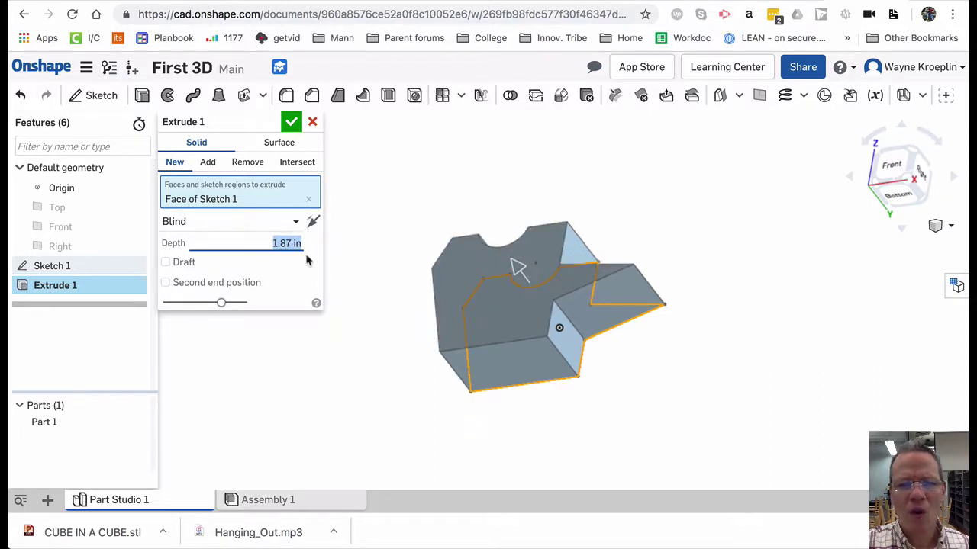
pyautogui.doubleClick(284, 241)
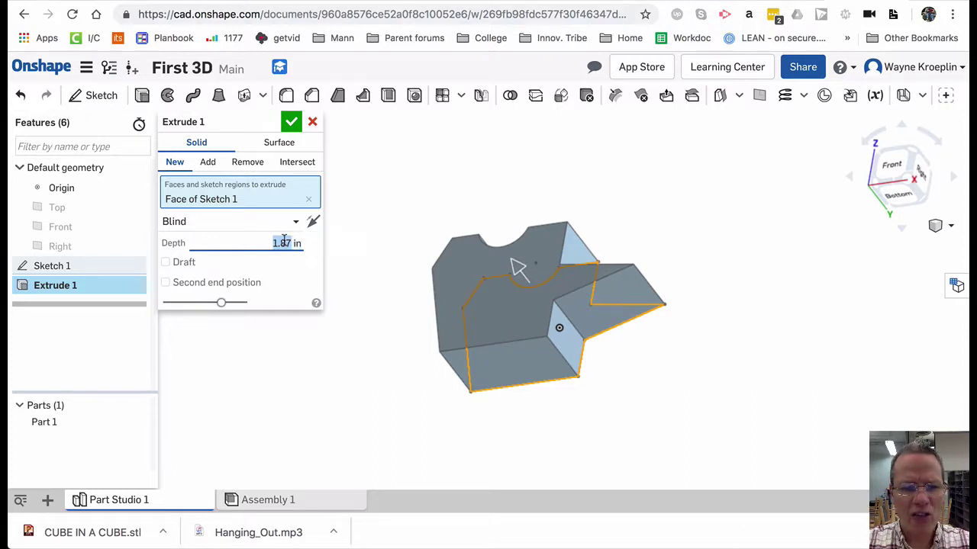
pyautogui.write('1')
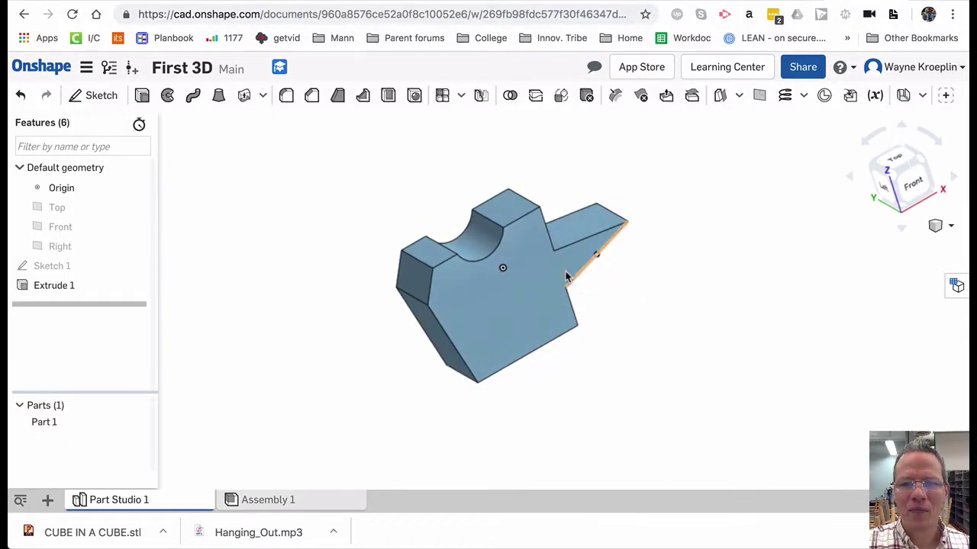
# Sketch a 1.261-diameter circle beside the notch on the block's large face
pyautogui.click(531, 305)
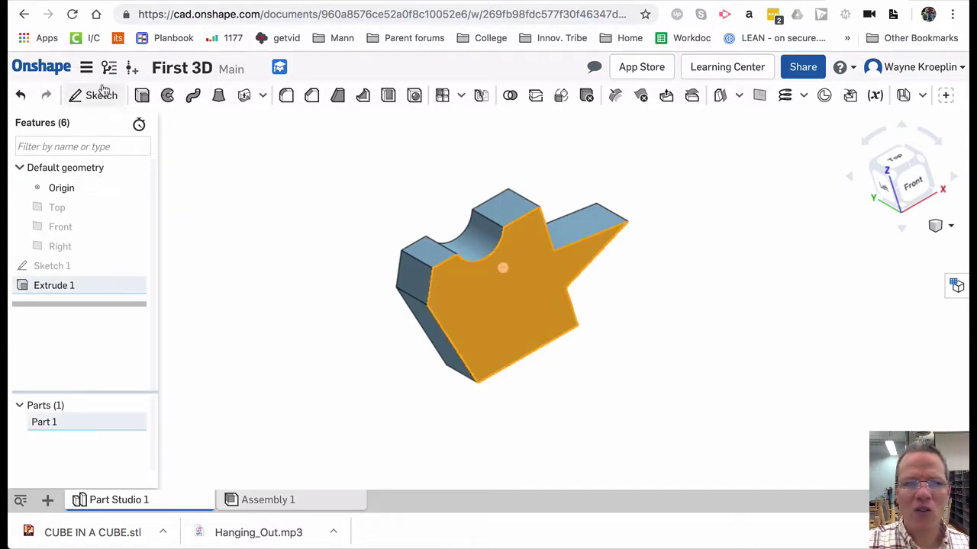
pyautogui.rightClick(499, 304)
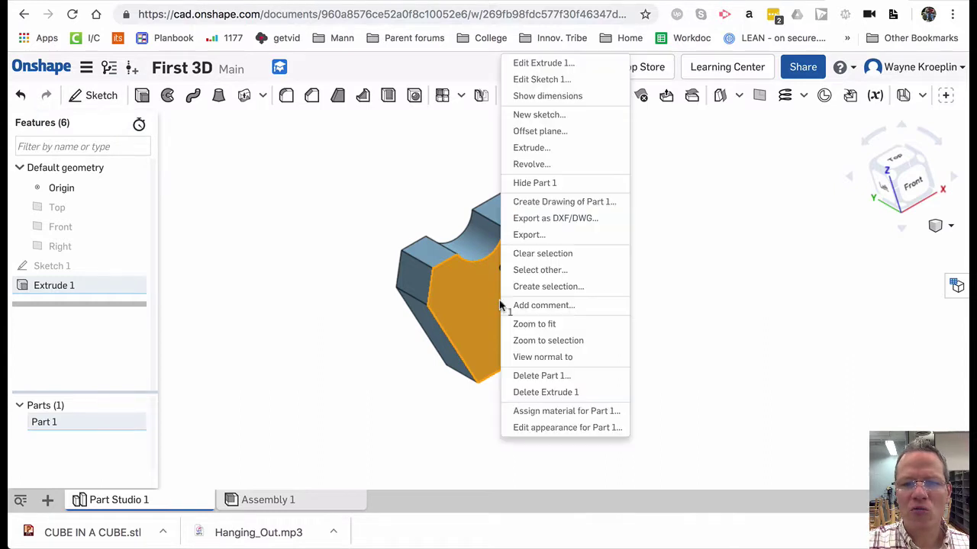
pyautogui.click(541, 116)
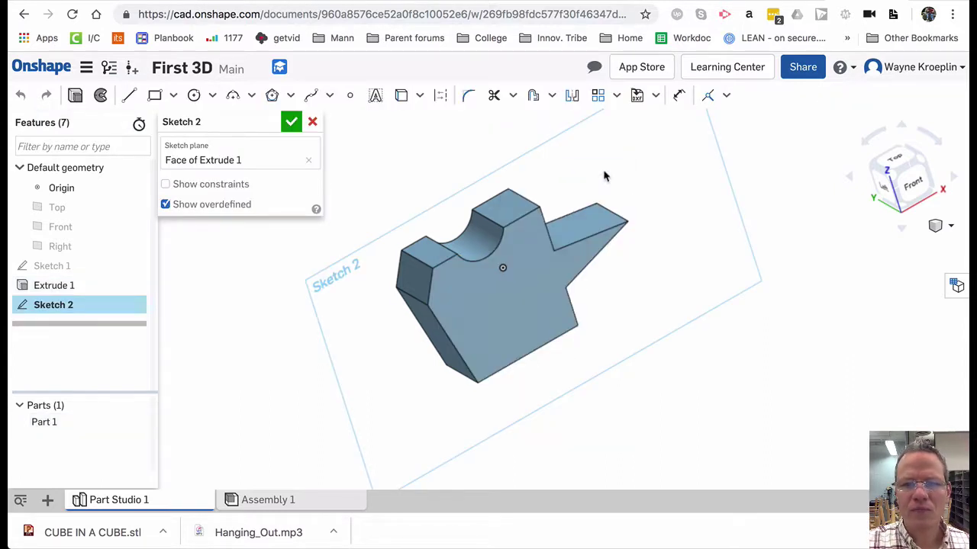
pyautogui.moveTo(663, 216)
pyautogui.mouseDown(button='right')
pyautogui.moveTo(702, 283)
pyautogui.moveTo(617, 157)
pyautogui.moveTo(625, 180)
pyautogui.mouseUp(button='right')
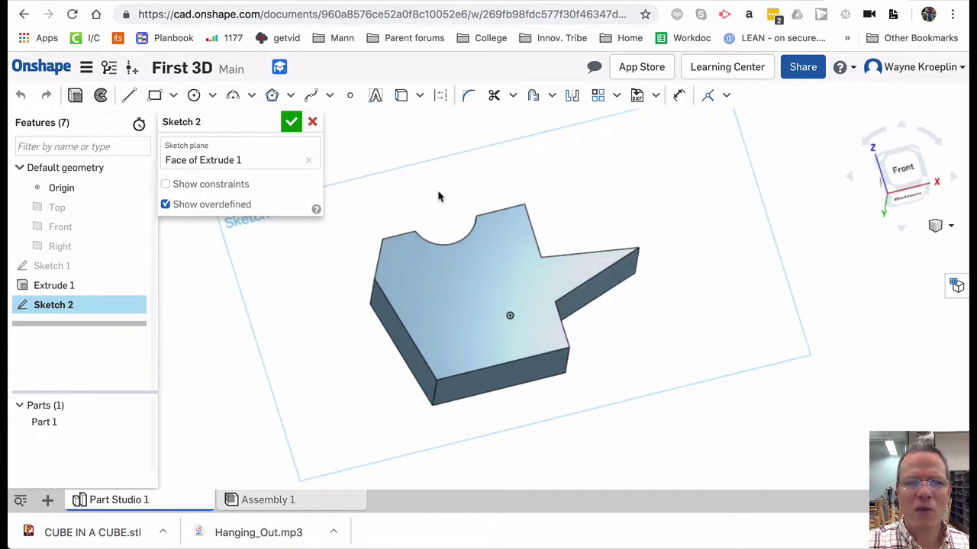
pyautogui.click(194, 94)
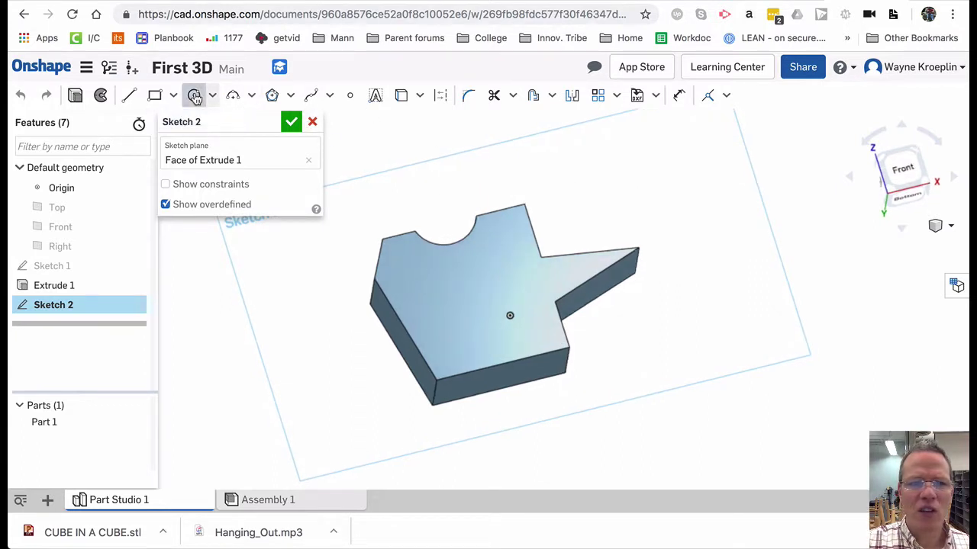
pyautogui.click(428, 276)
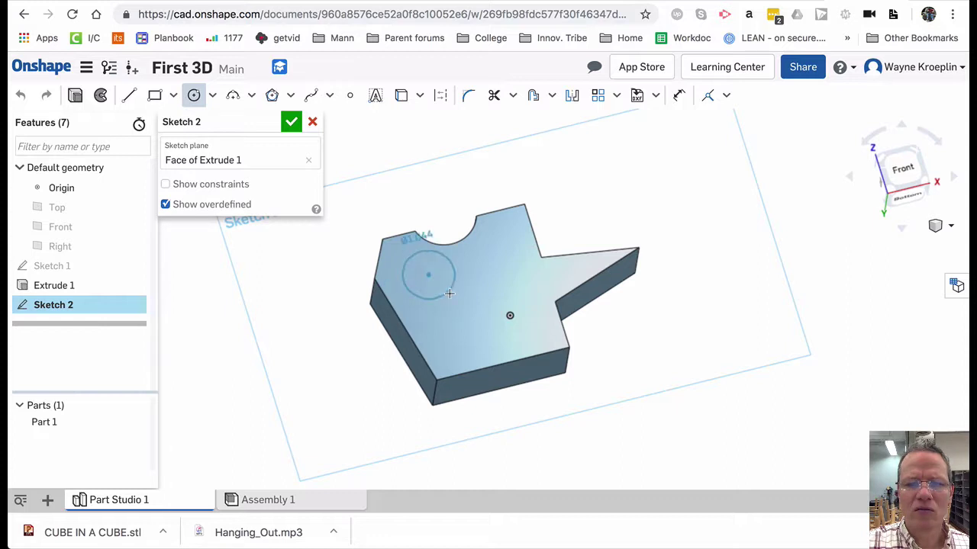
pyautogui.click(447, 295)
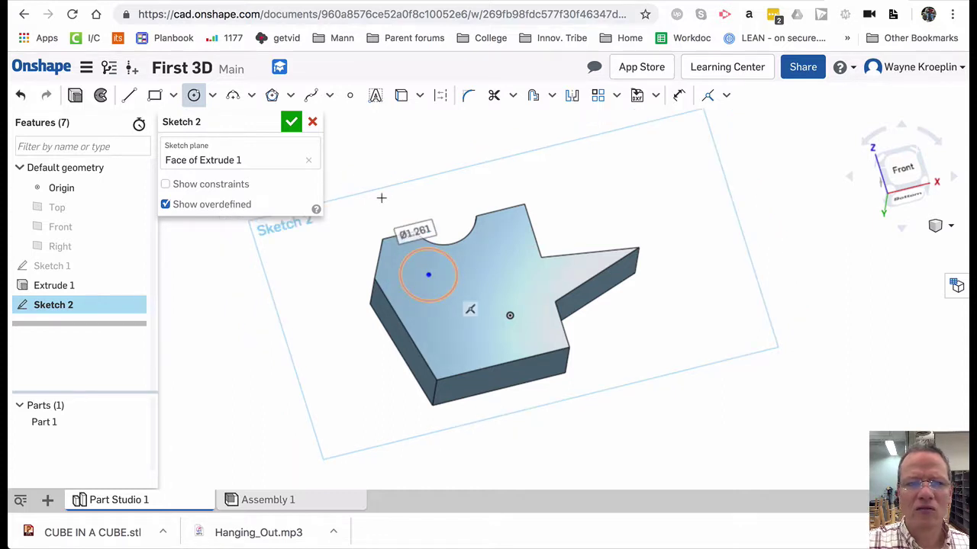
pyautogui.click(292, 121)
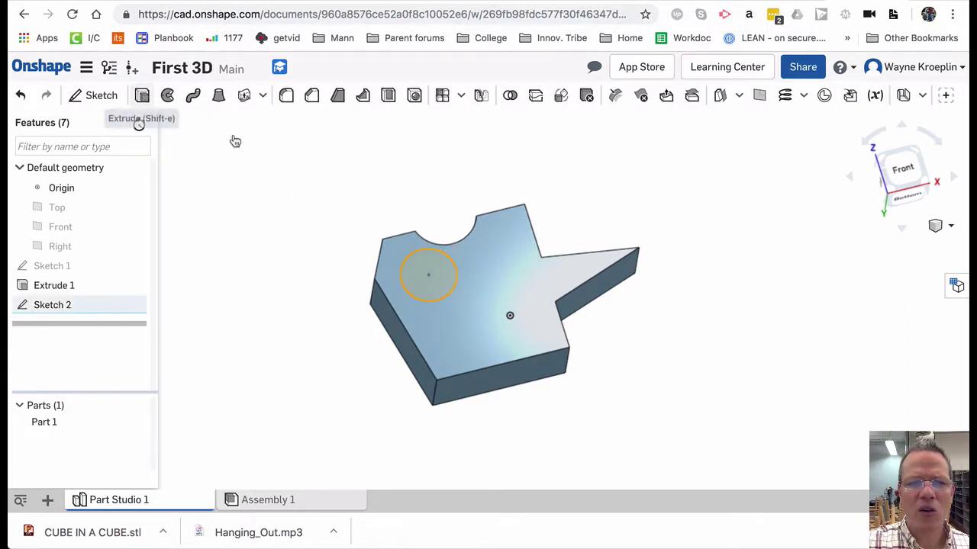
# Extrude Sketch 2's circle about 4.97 in high, adding the cylinder to Part 1
pyautogui.rightClick(443, 285)
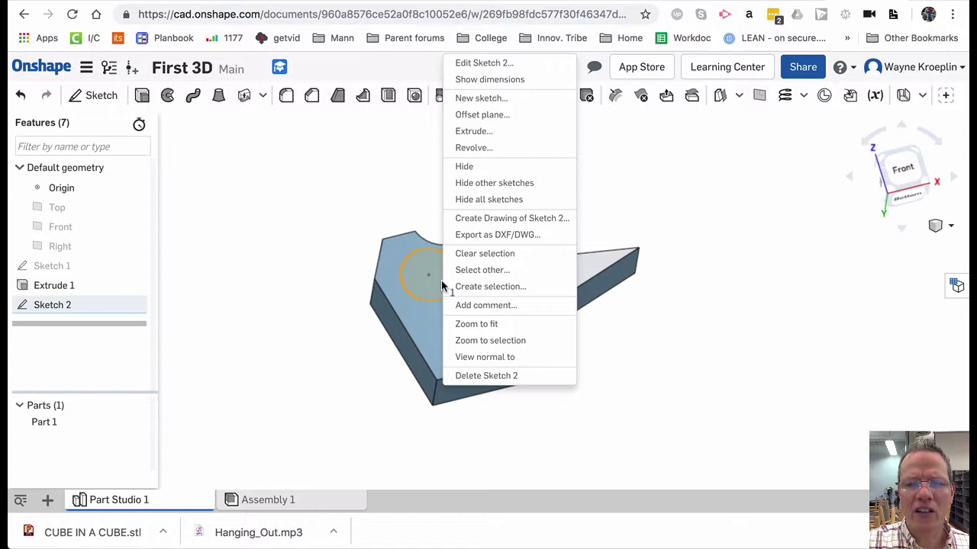
pyautogui.click(482, 133)
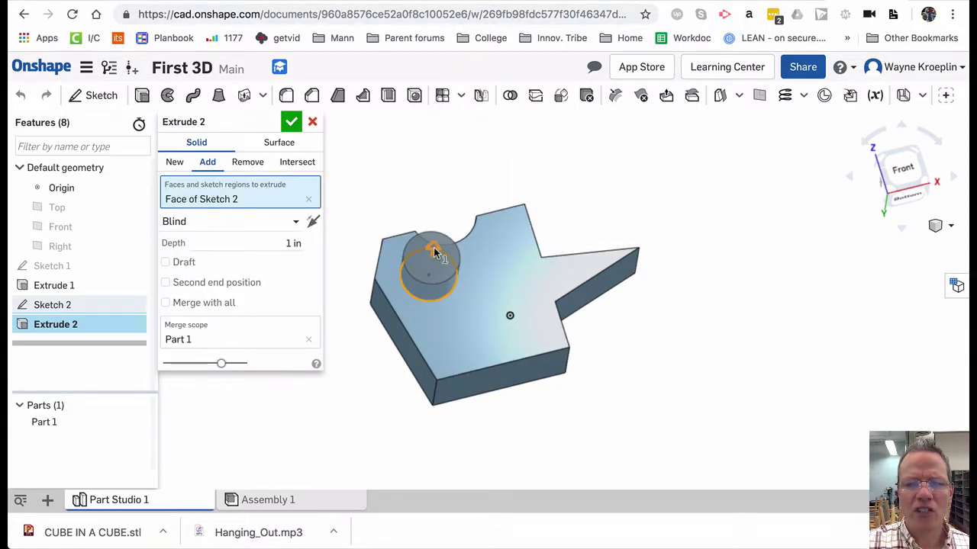
pyautogui.moveTo(438, 231); pyautogui.dragTo(447, 182)
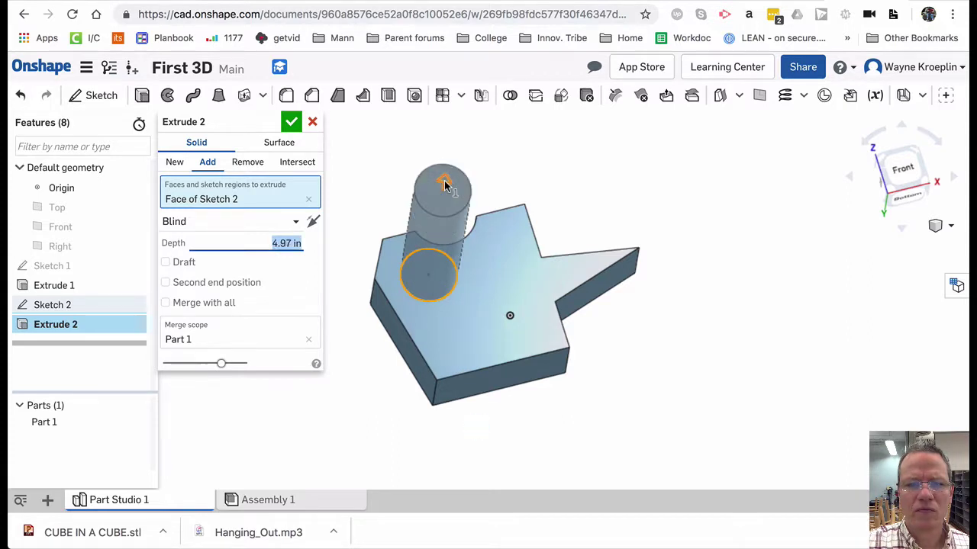
pyautogui.click(294, 124)
pyautogui.moveTo(580, 275); pyautogui.dragTo(610, 313, button='right')
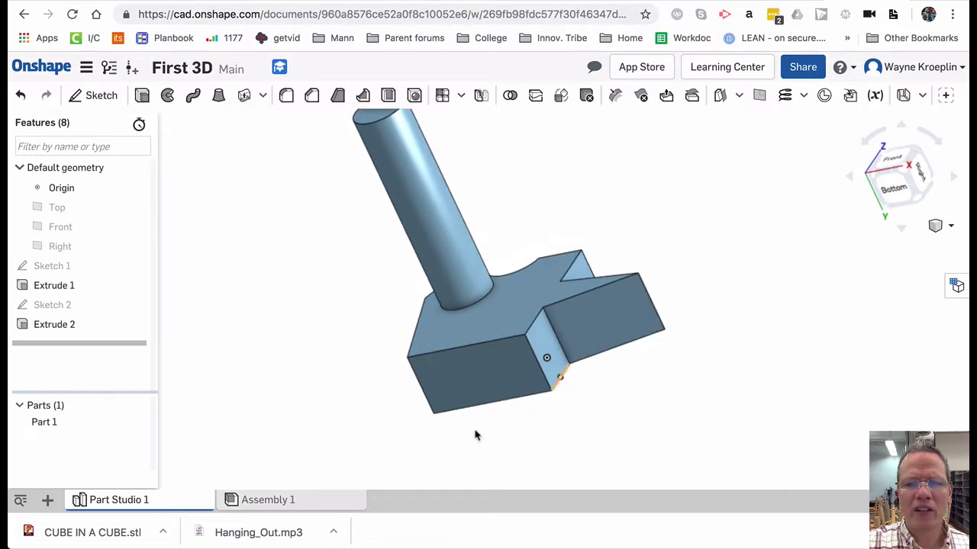
# Sketch a corner rectangle about 2.201 wide on the block's bottom face
pyautogui.click(456, 386)
pyautogui.rightClick(456, 385)
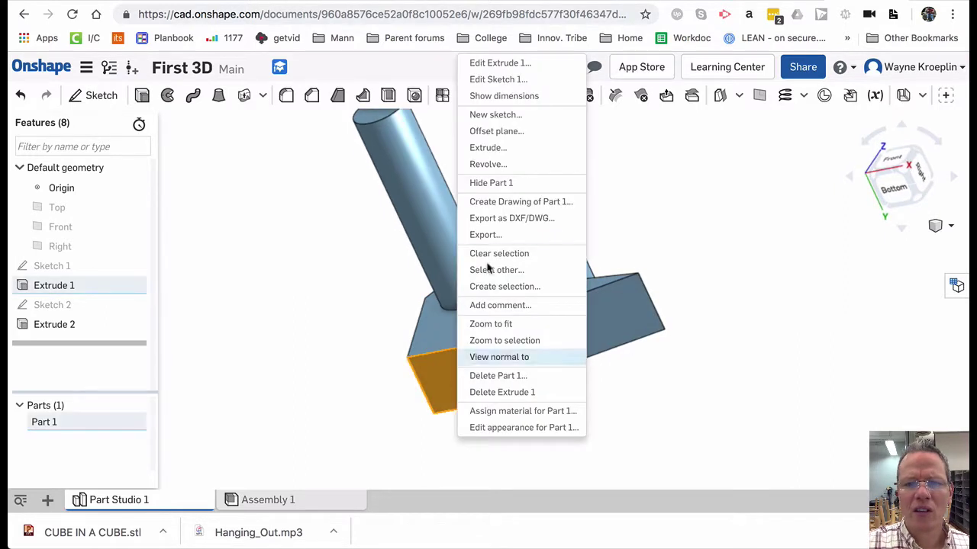
pyautogui.click(492, 116)
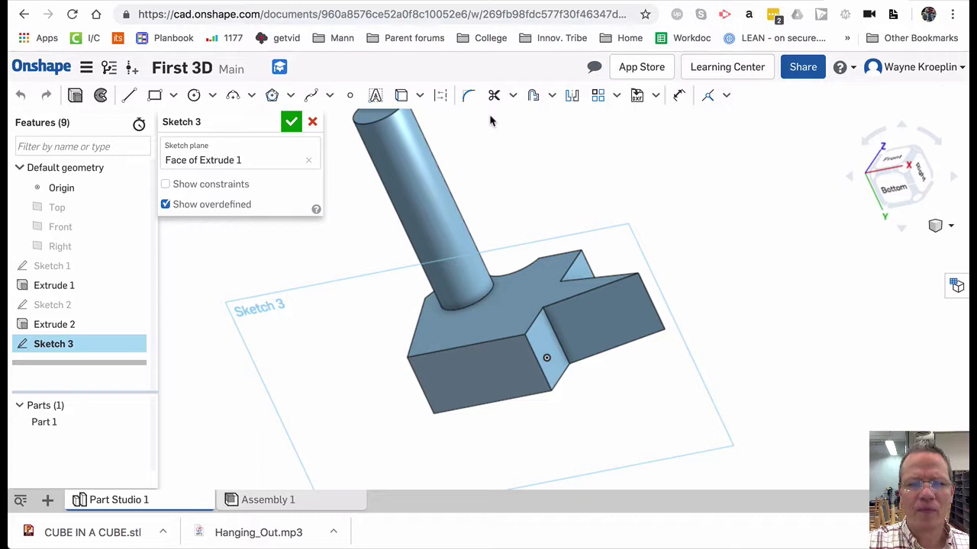
pyautogui.moveTo(653, 235)
pyautogui.mouseDown(button='right')
pyautogui.moveTo(617, 243)
pyautogui.moveTo(638, 203)
pyautogui.moveTo(219, 105)
pyautogui.mouseUp(button='right')
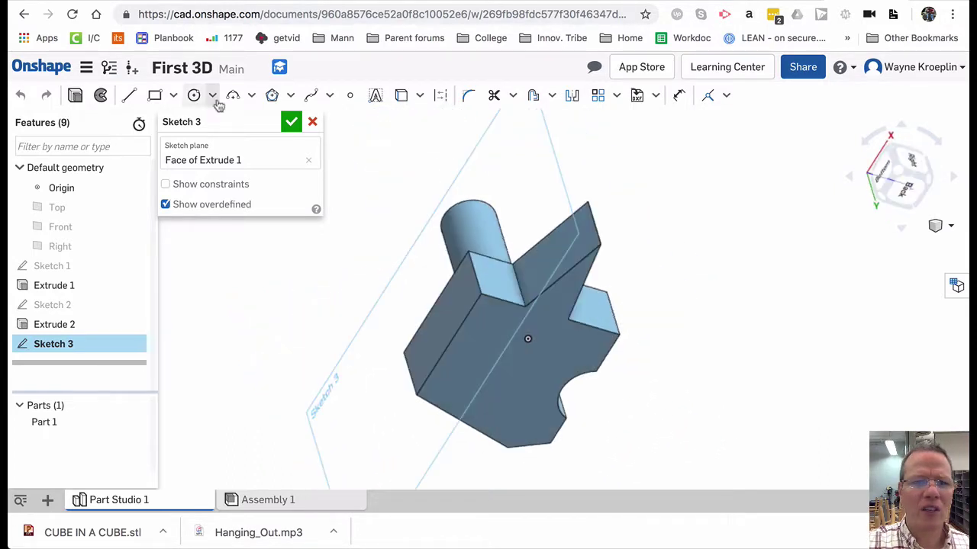
pyautogui.click(154, 95)
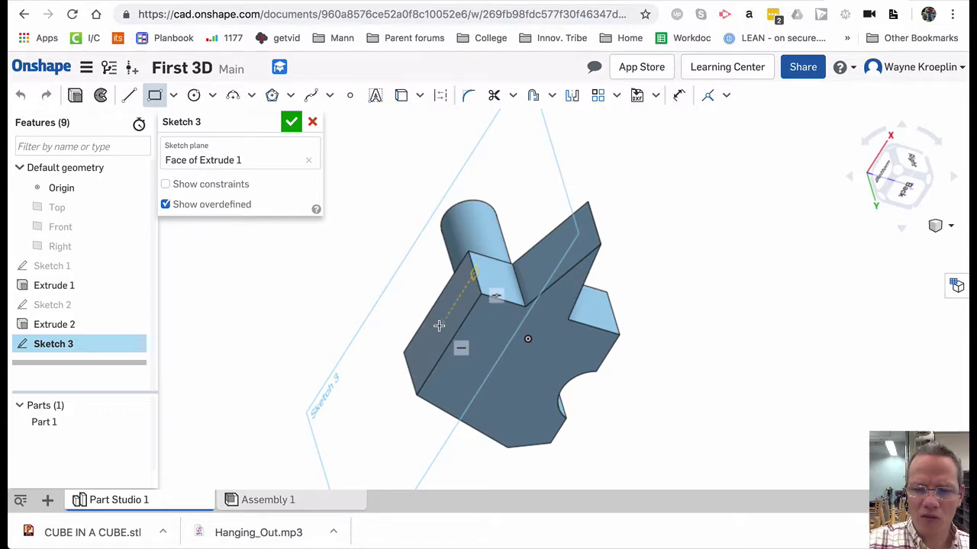
pyautogui.press('n')
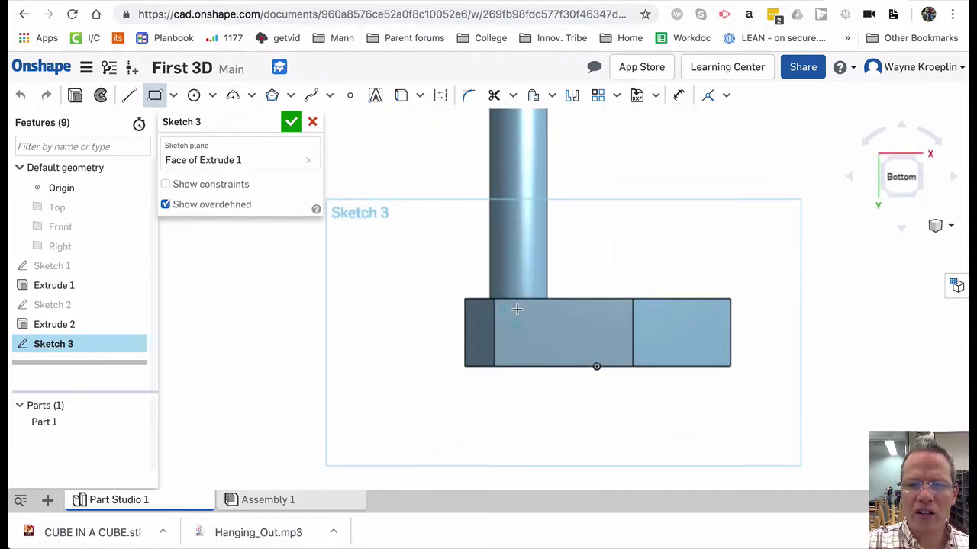
pyautogui.click(516, 309)
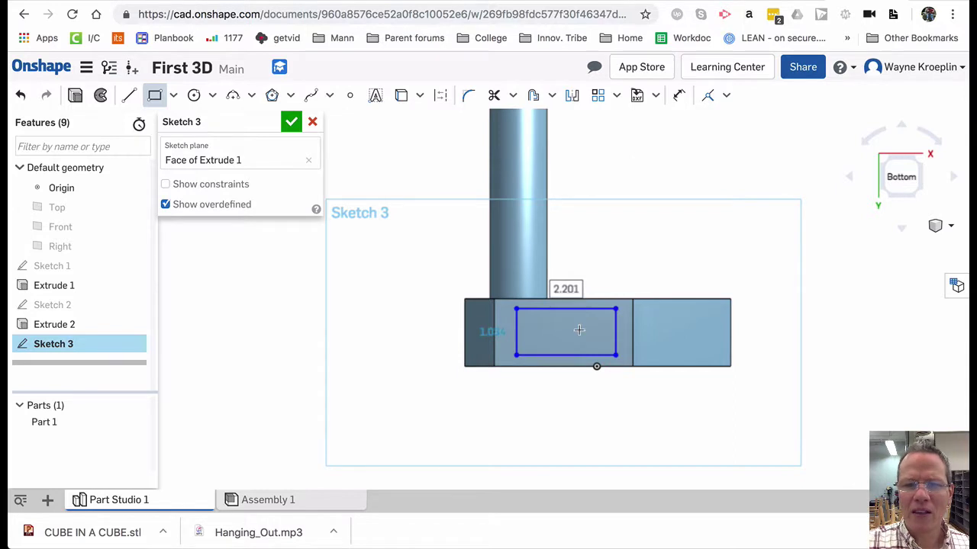
pyautogui.click(291, 122)
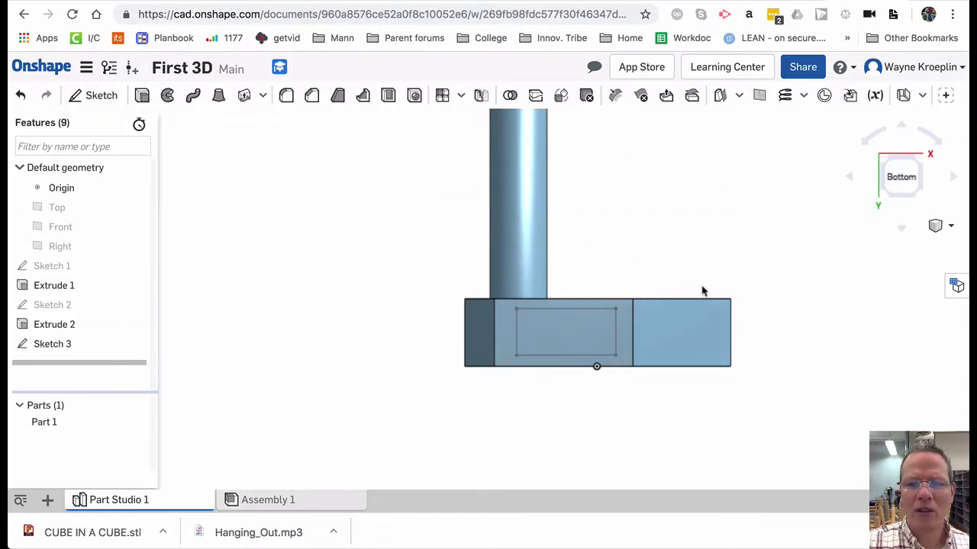
# Remove-extrude the Sketch 3 rectangle 2.5 in deep to form the pocket
pyautogui.moveTo(702, 287); pyautogui.dragTo(681, 248, button='right')
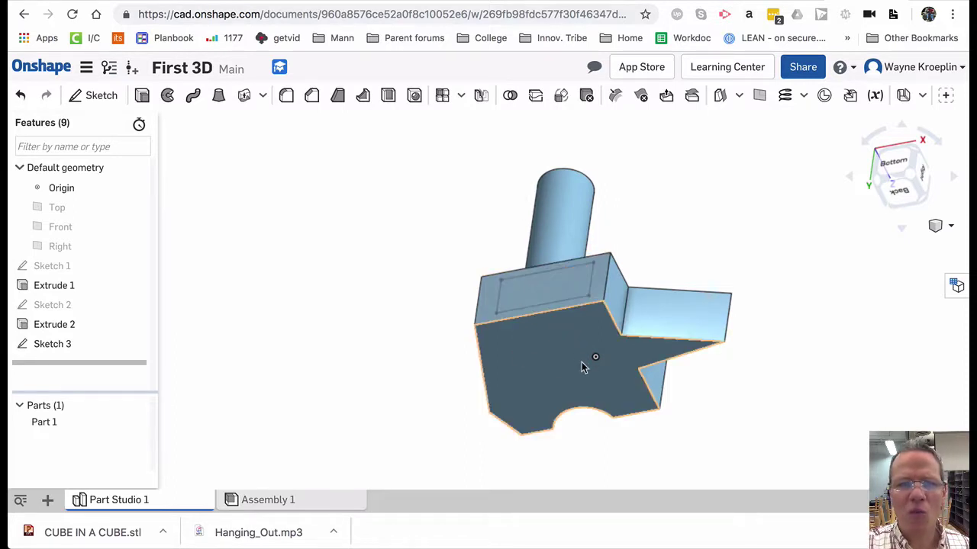
pyautogui.click(143, 98)
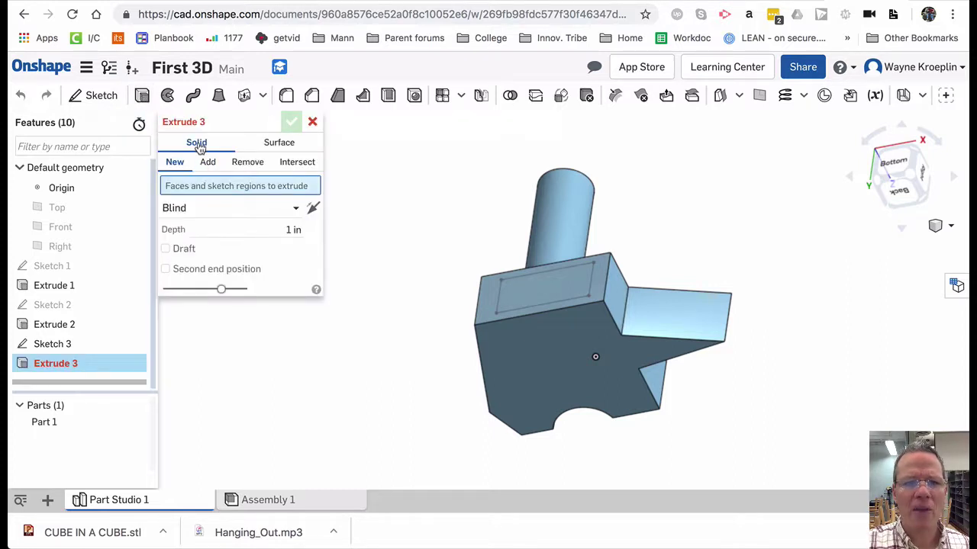
pyautogui.click(248, 164)
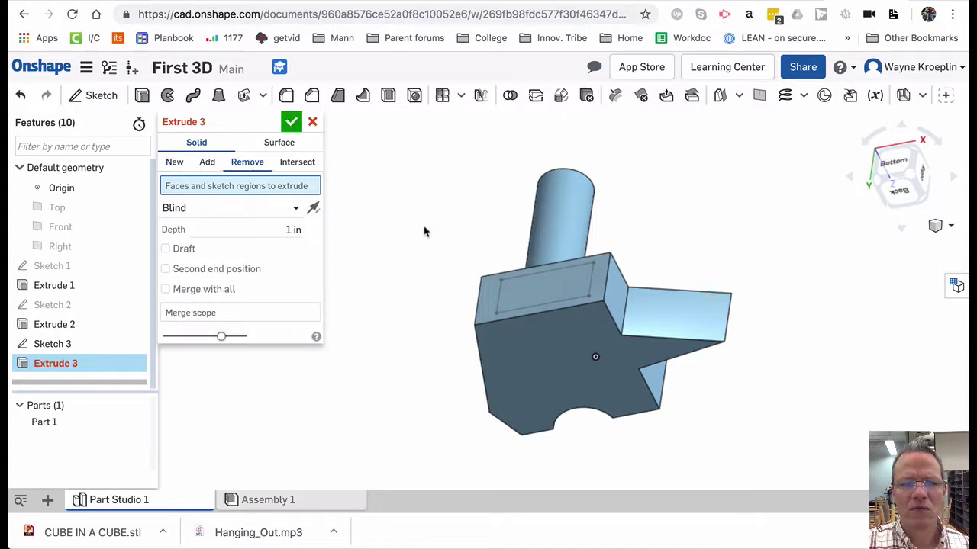
pyautogui.click(525, 293)
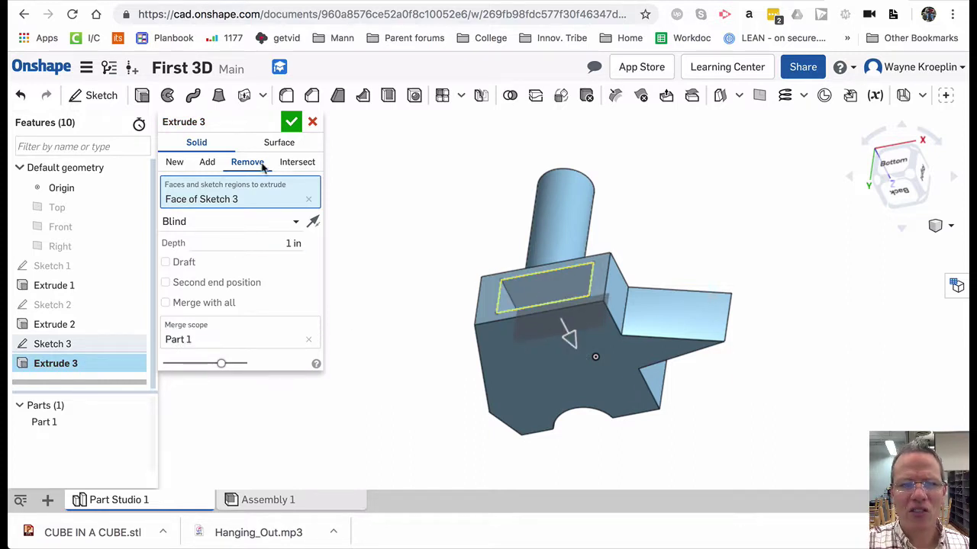
pyautogui.moveTo(569, 345); pyautogui.dragTo(554, 352)
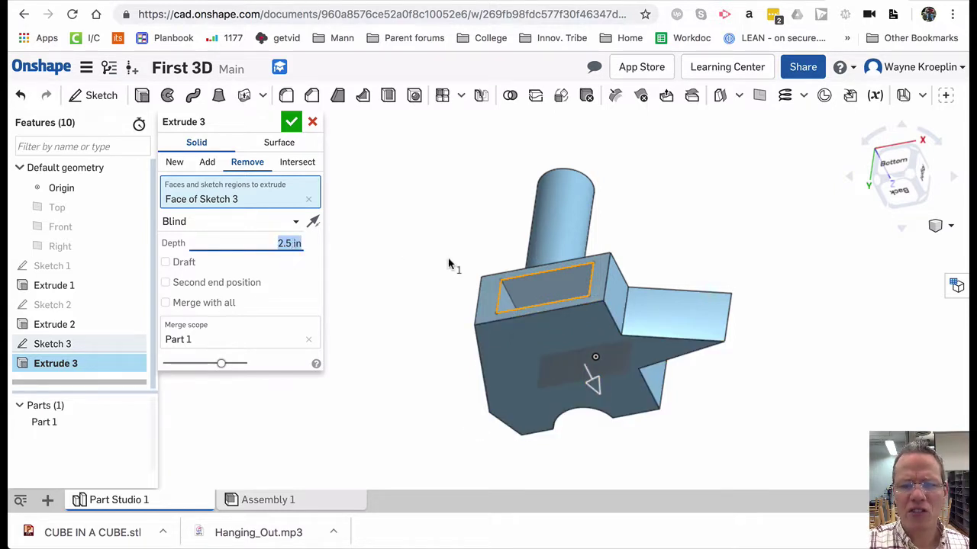
pyautogui.click(292, 124)
pyautogui.moveTo(458, 358); pyautogui.dragTo(545, 279, button='right')
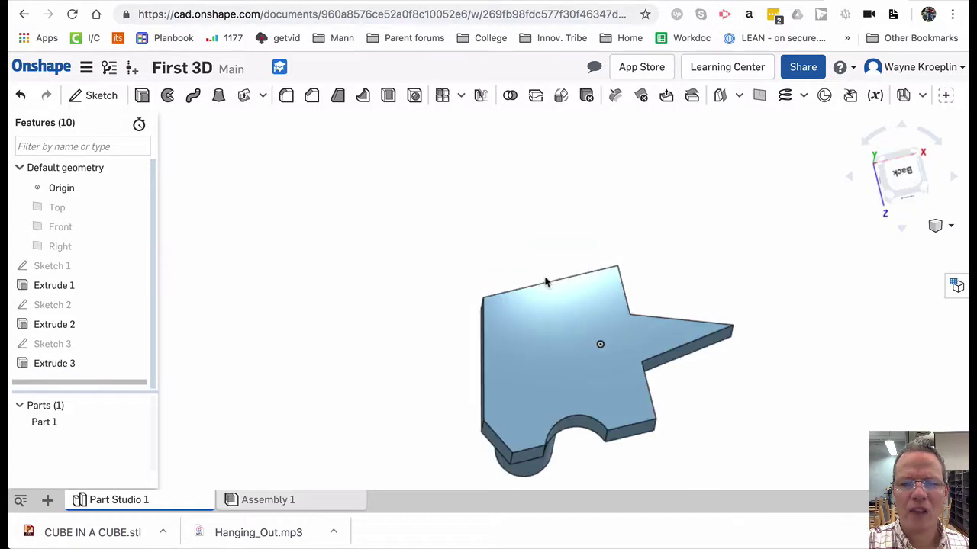
# Create Sketch 4 on the part's top face holding a Ø1.376 circle, and accept it
pyautogui.click(525, 355)
pyautogui.rightClick(525, 355)
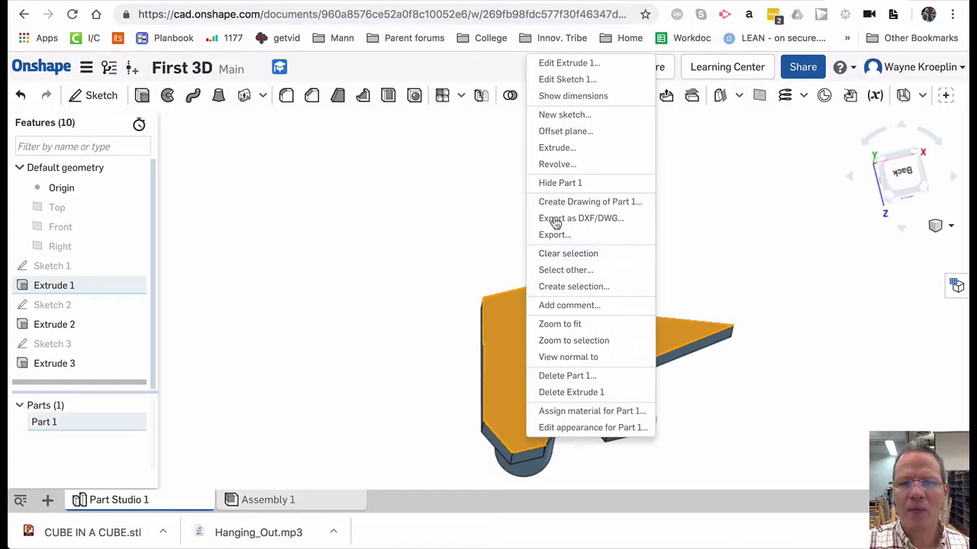
pyautogui.click(563, 114)
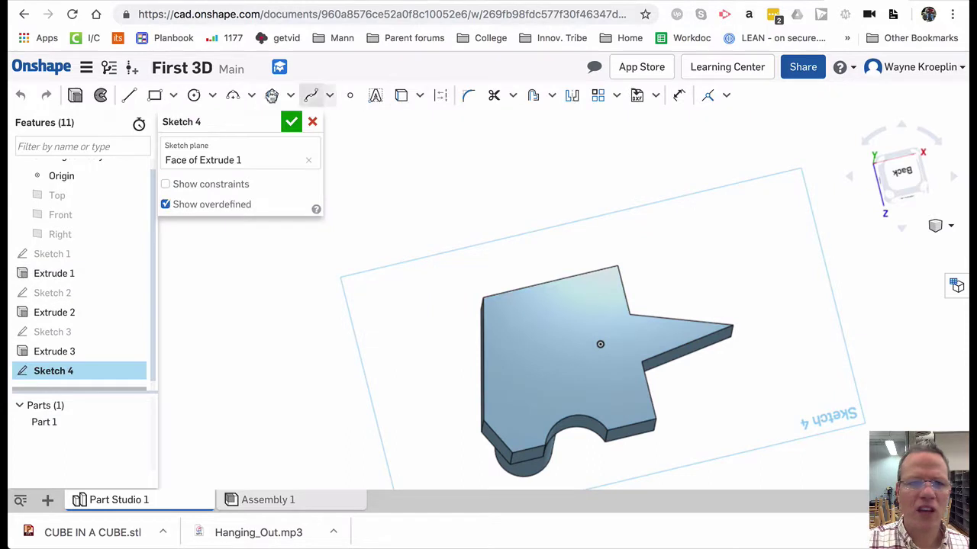
pyautogui.click(194, 95)
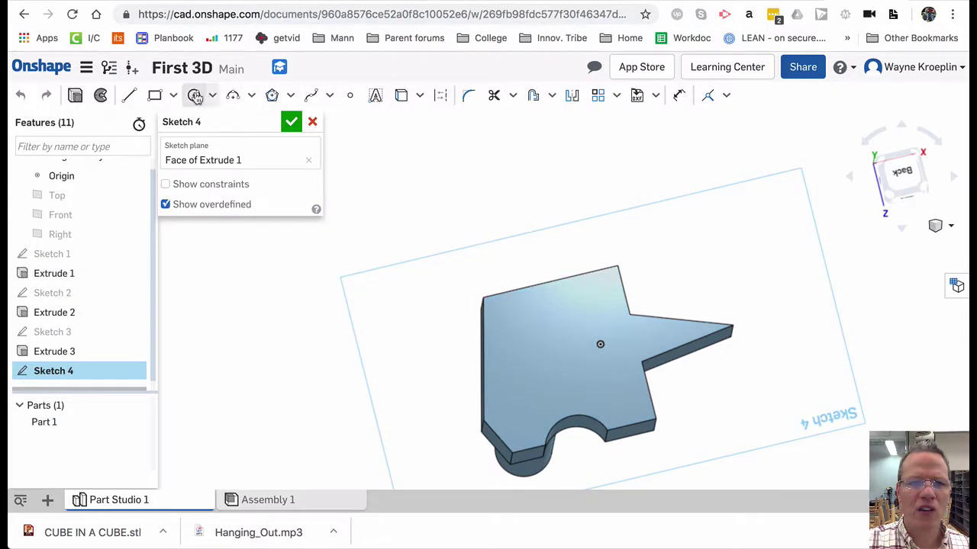
pyautogui.click(574, 298)
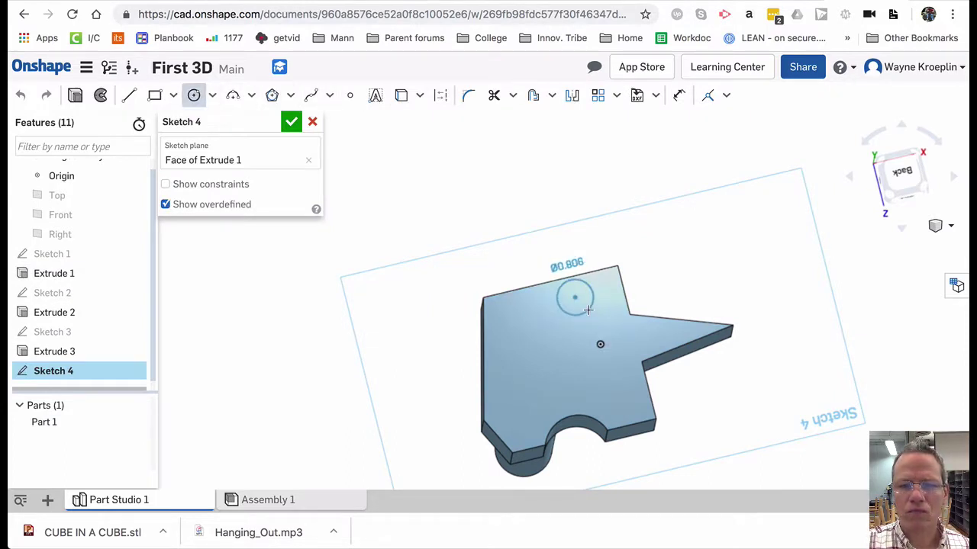
pyautogui.click(598, 318)
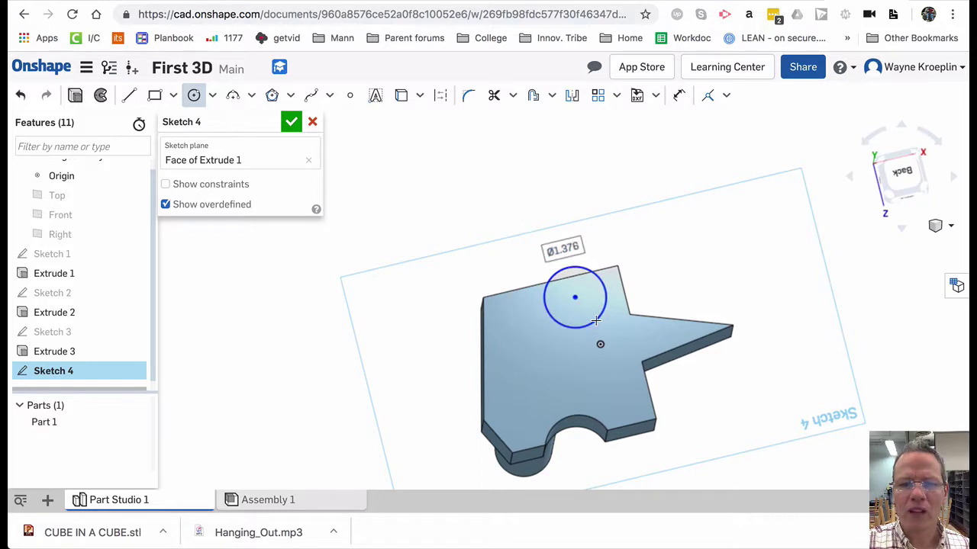
pyautogui.click(291, 124)
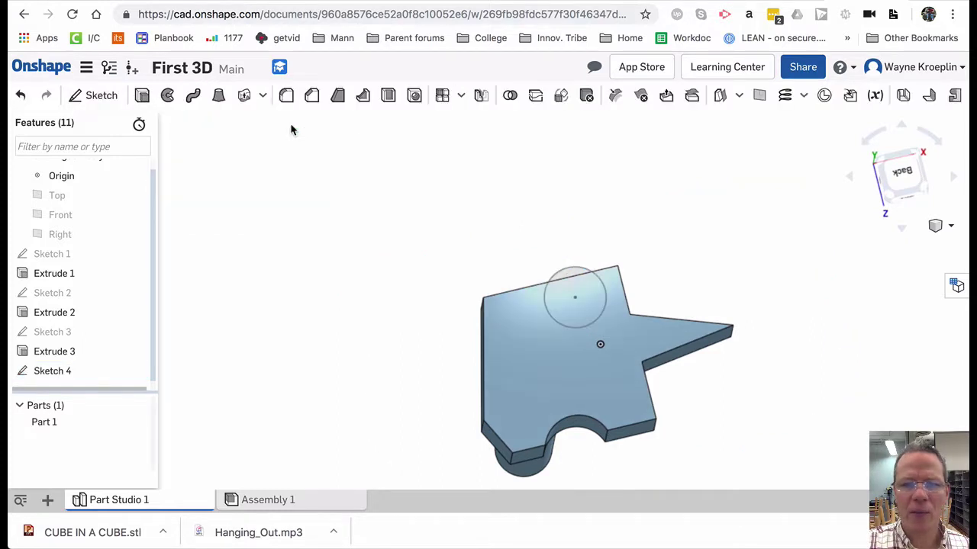
pyautogui.rightClick(592, 308)
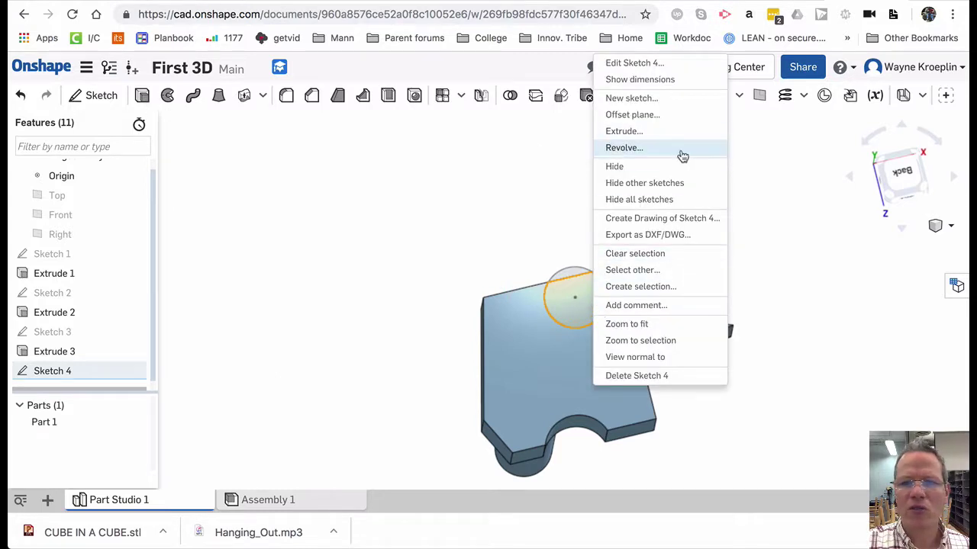
# Extrude Sketch 4's circle as a Remove cut with the Through all end type
pyautogui.click(634, 135)
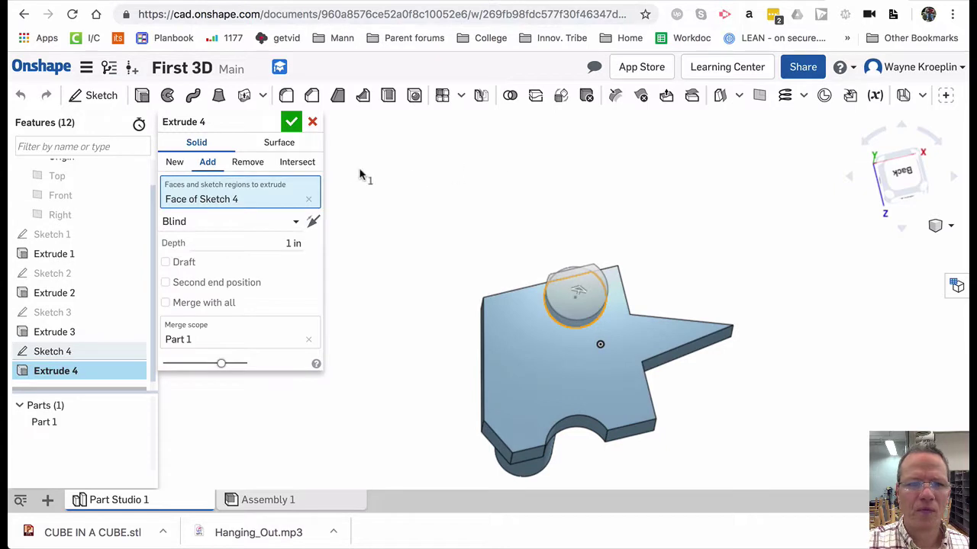
pyautogui.click(248, 162)
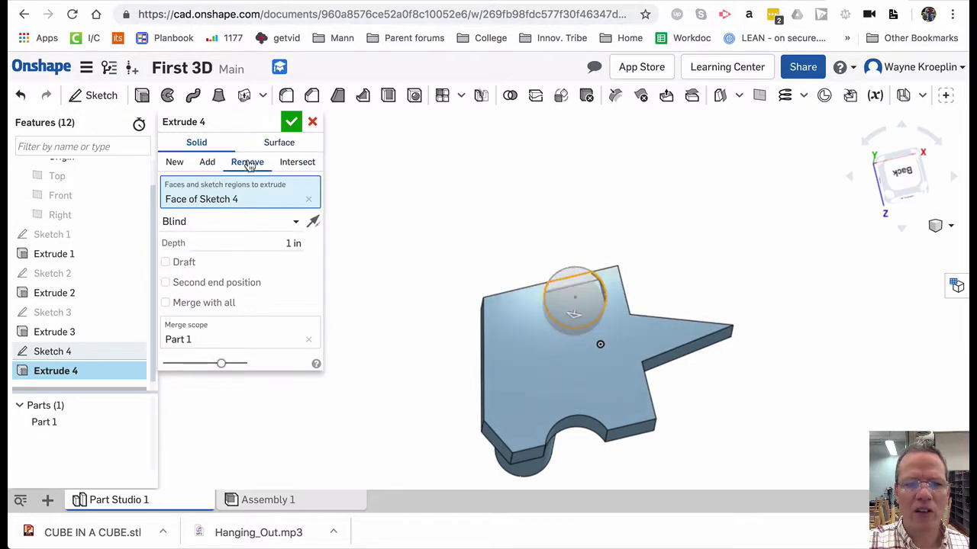
pyautogui.click(295, 221)
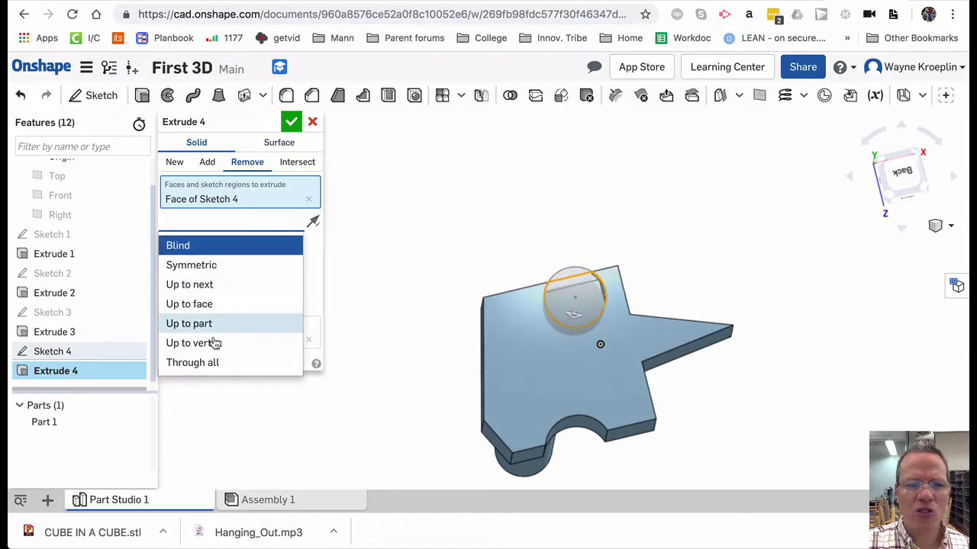
pyautogui.click(213, 363)
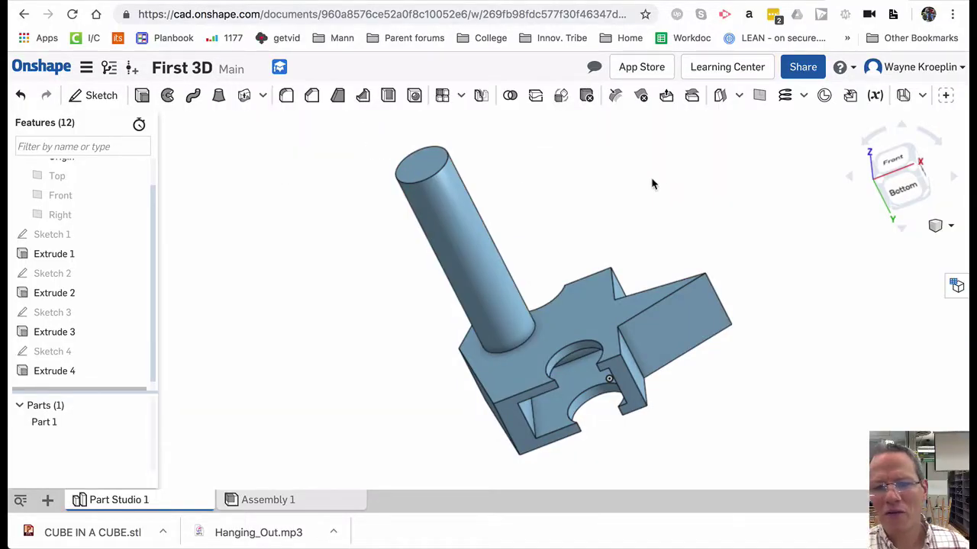
# Round the pointed wing's top edge with a 1.28 in fillet
pyautogui.click(648, 304)
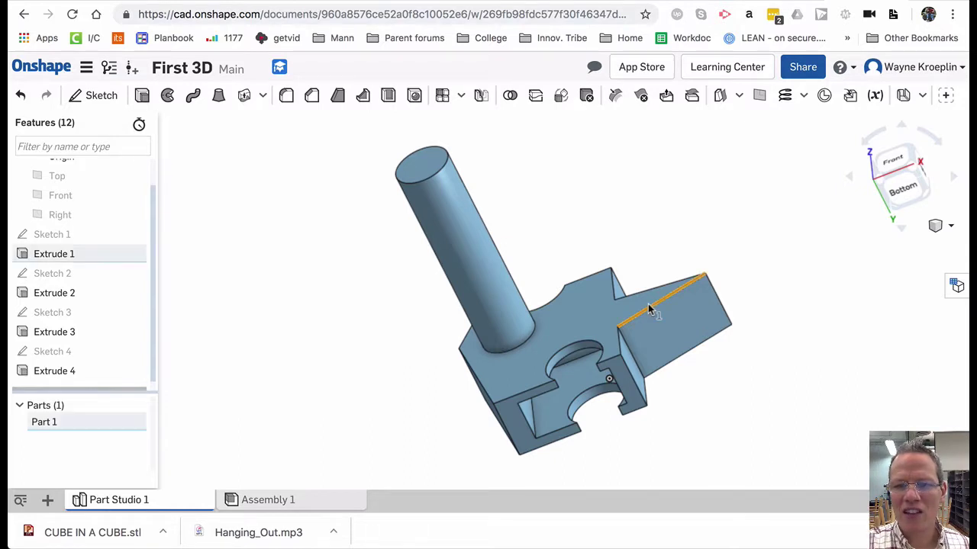
pyautogui.click(286, 100)
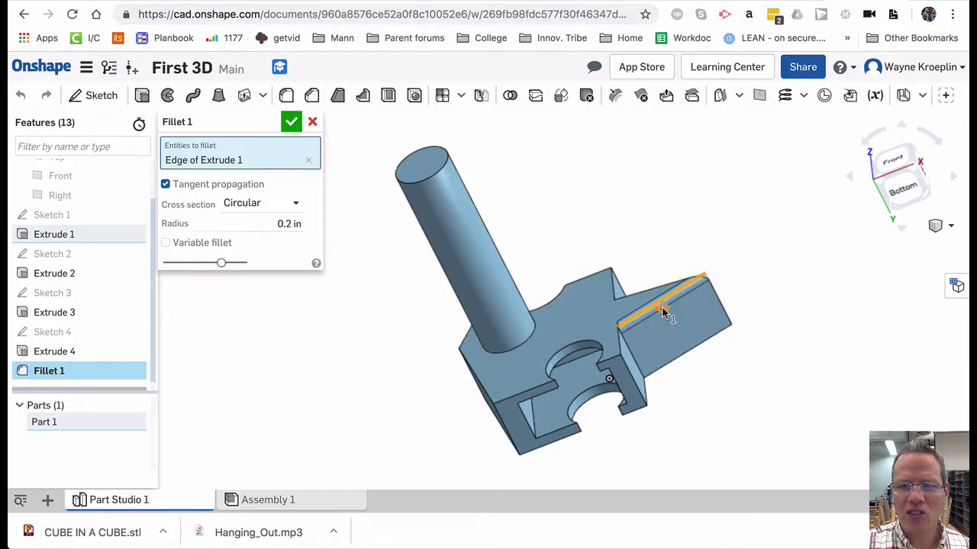
pyautogui.moveTo(663, 310); pyautogui.dragTo(664, 319)
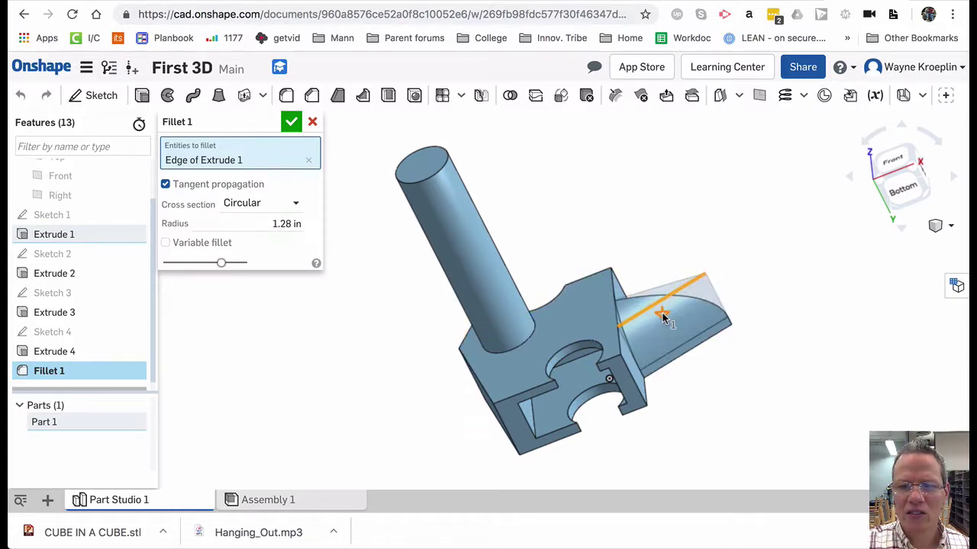
pyautogui.press('Return')
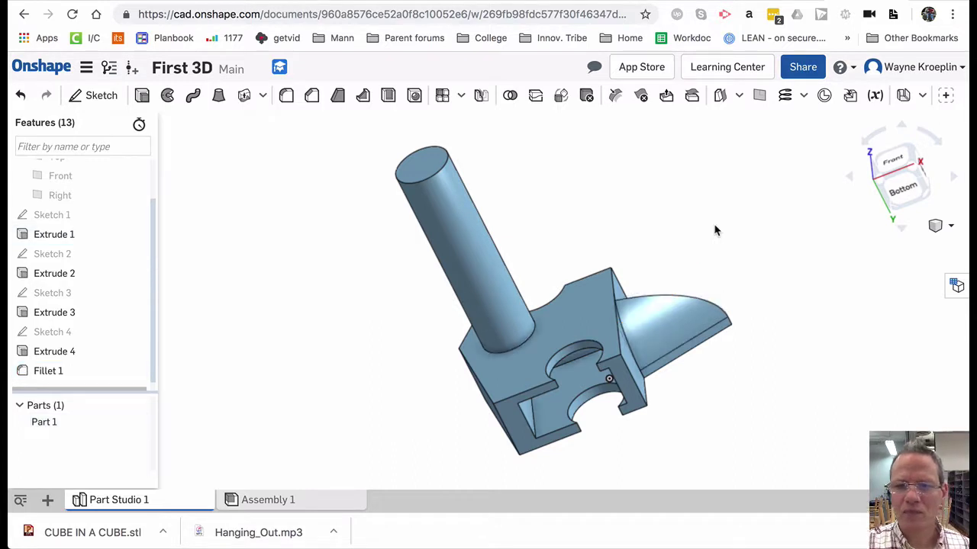
pyautogui.moveTo(715, 227); pyautogui.dragTo(605, 322, button='right')
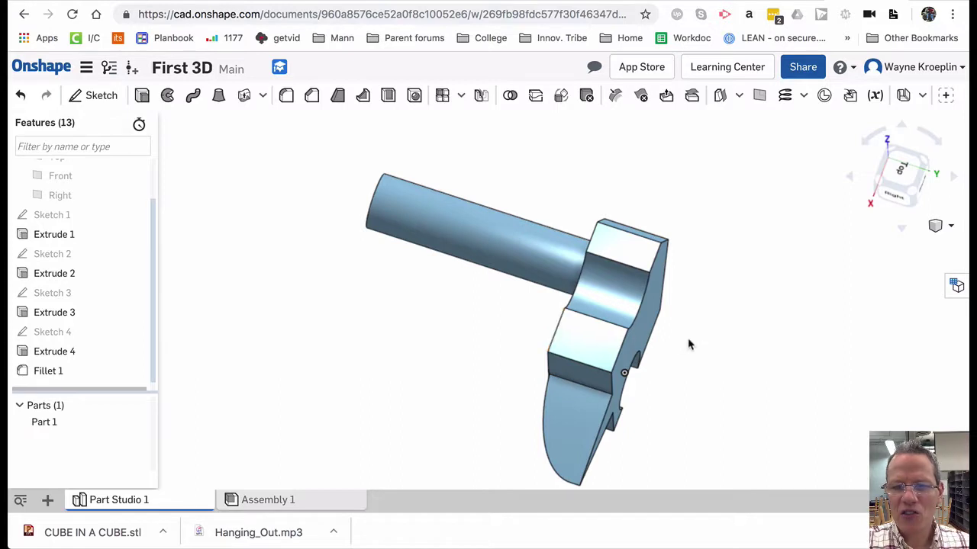
# Chamfer both parallel edges of Extrude 1, changing the distance from 0.2 in to 0.4 in
pyautogui.click(551, 341)
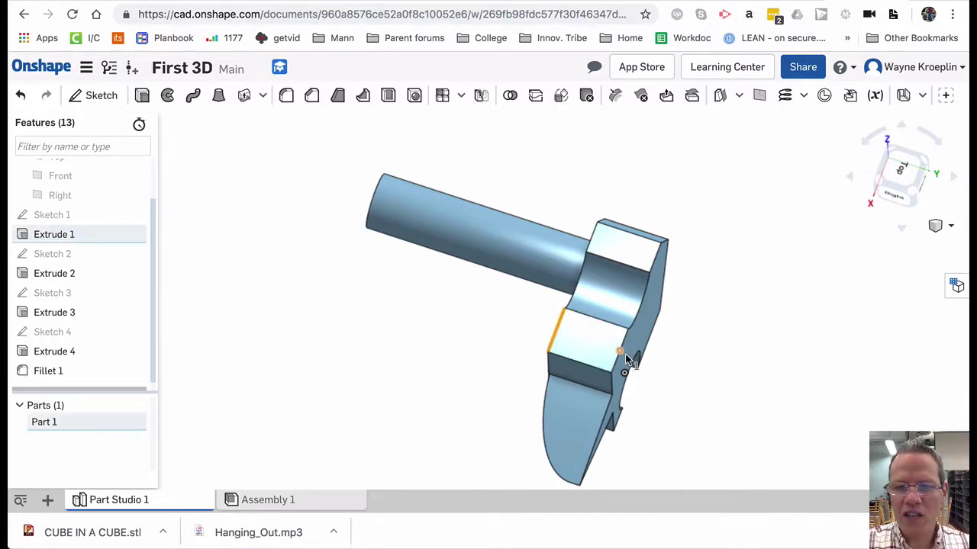
pyautogui.click(614, 364)
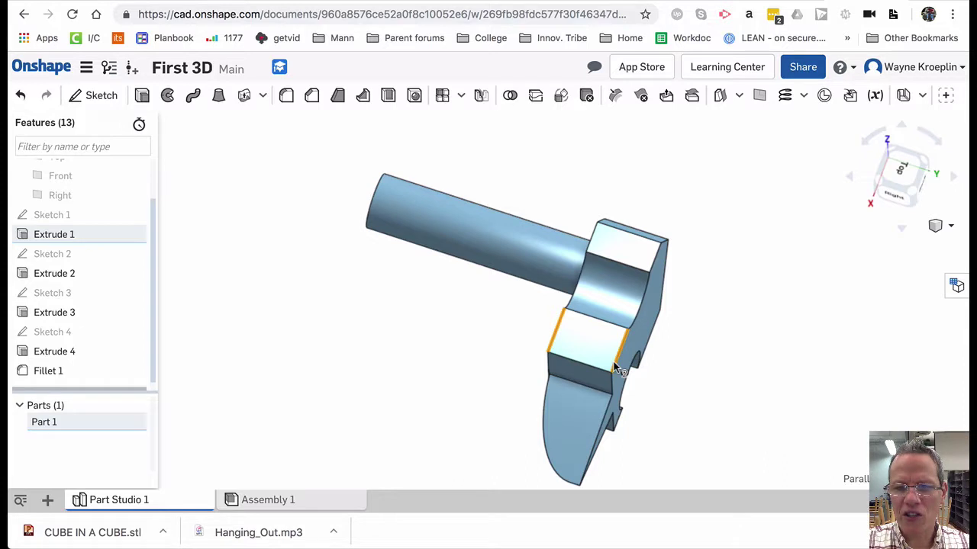
pyautogui.click(311, 100)
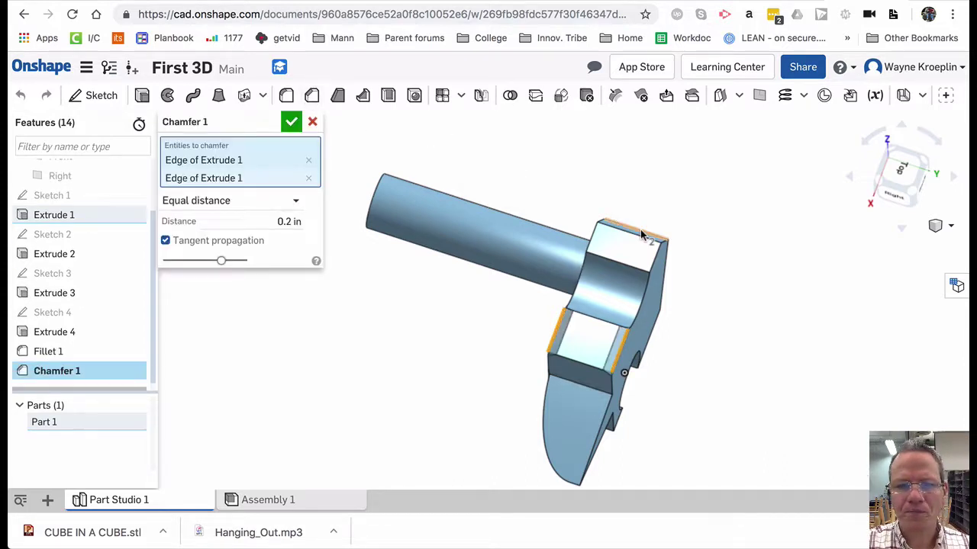
pyautogui.click(288, 222)
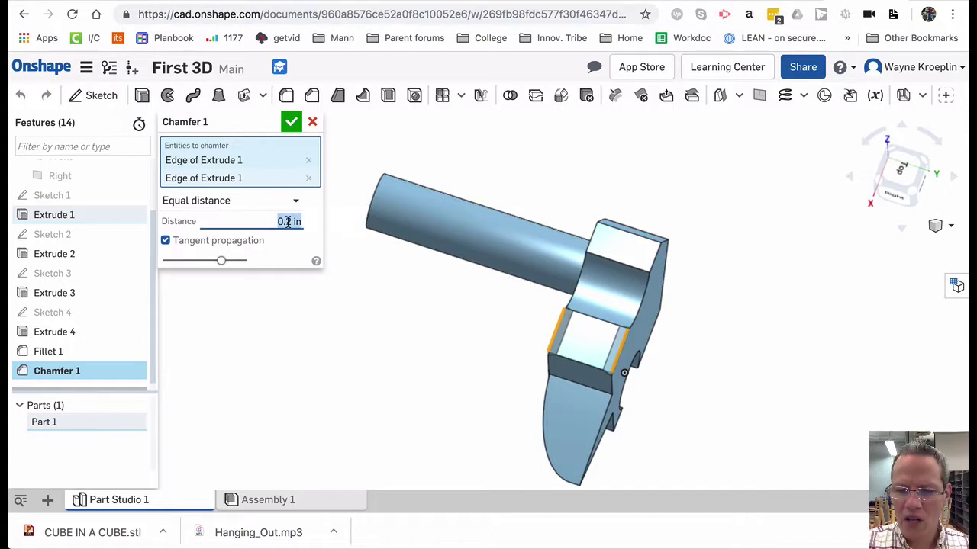
pyautogui.press('BackSpace')
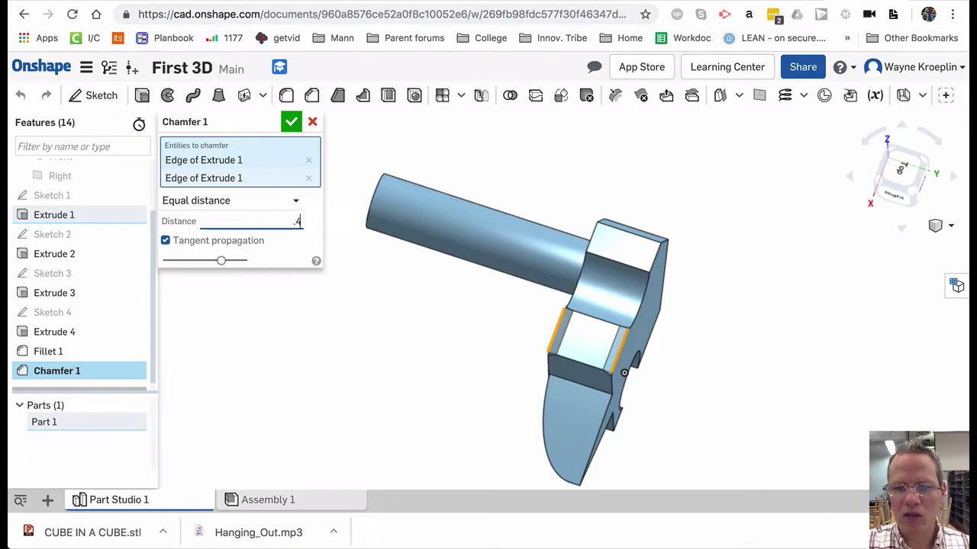
pyautogui.write('.4')
pyautogui.press('Return')
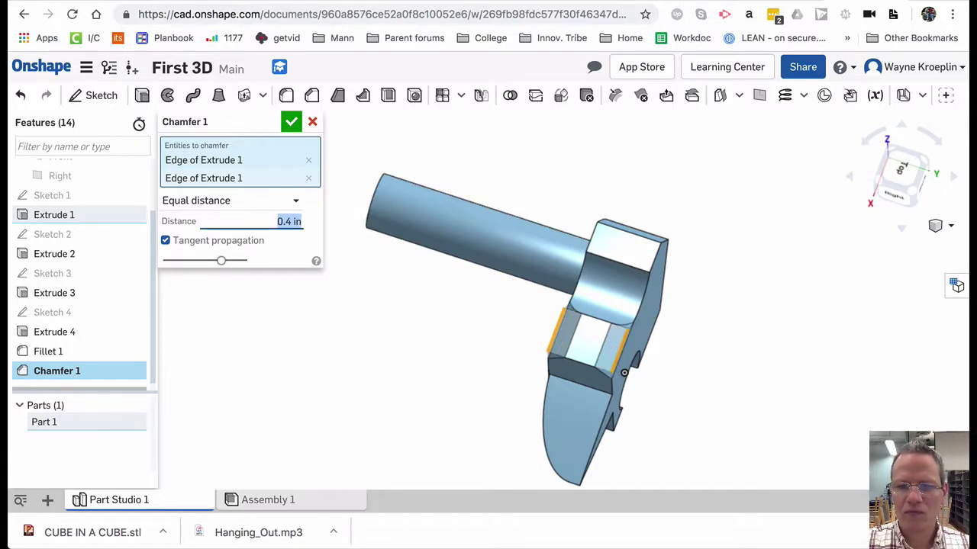
pyautogui.click(292, 123)
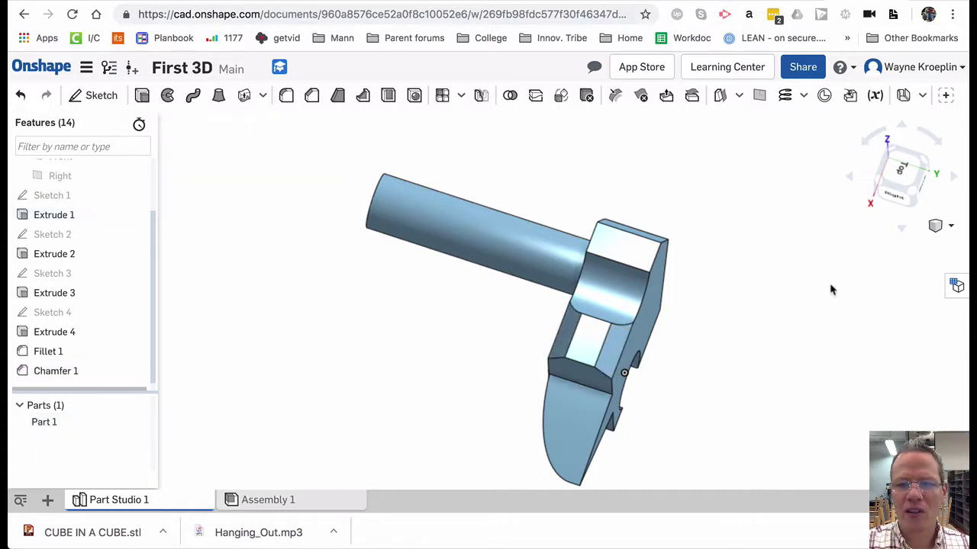
pyautogui.moveTo(830, 288); pyautogui.dragTo(747, 259, button='right')
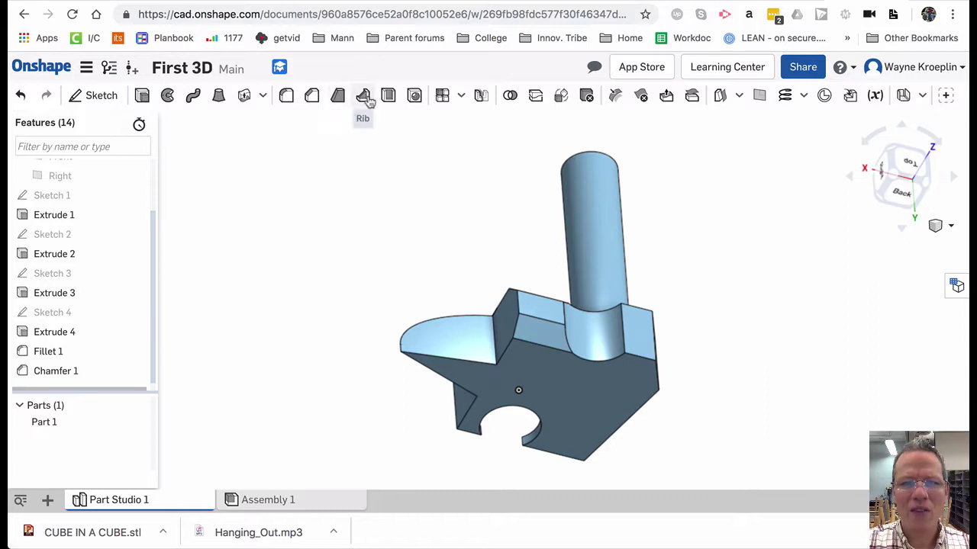
pyautogui.click(839, 67)
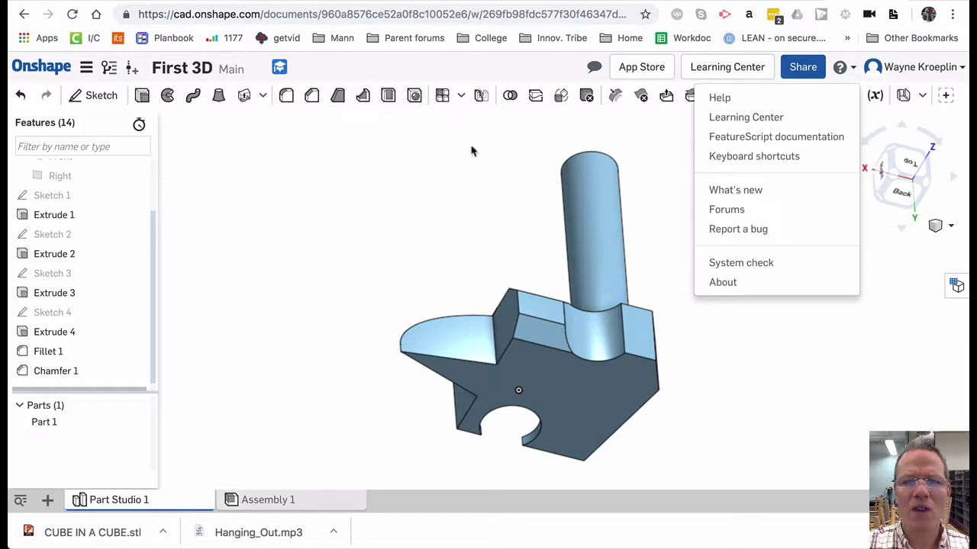
pyautogui.click(470, 165)
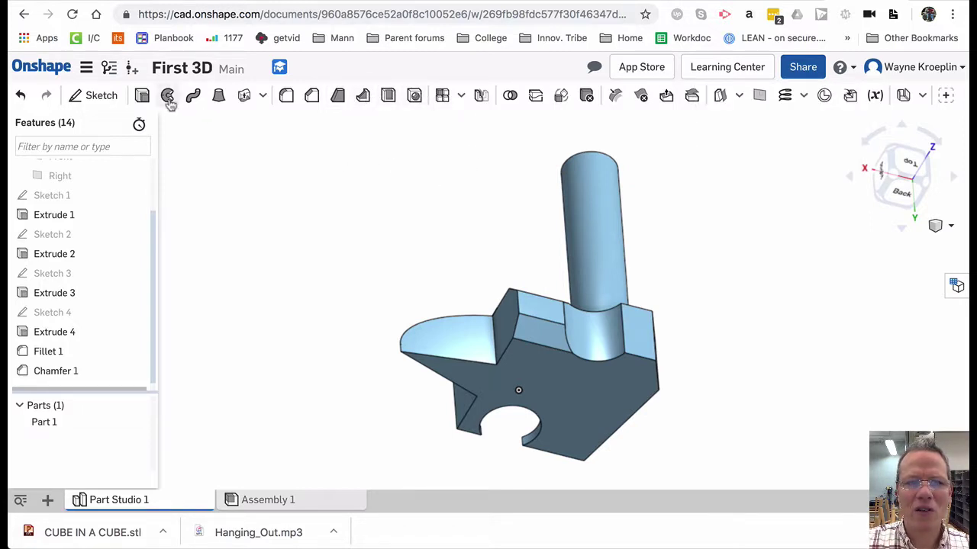